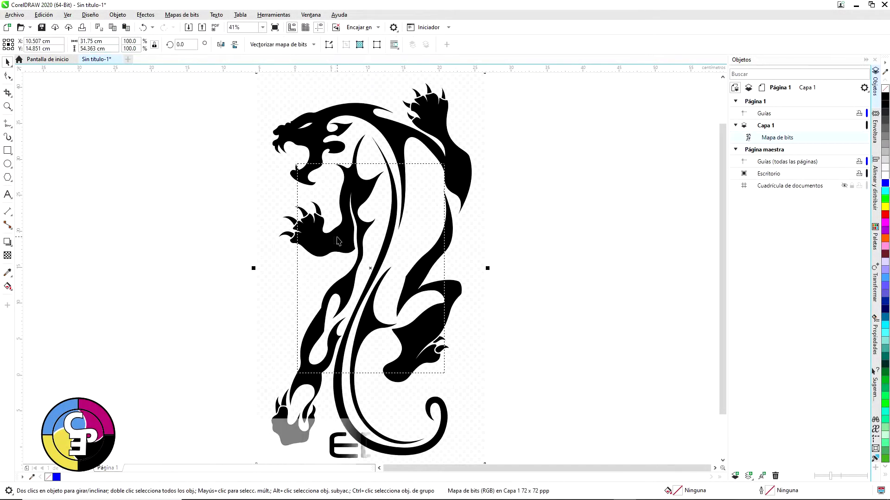
pyautogui.hotkey('shift', 'F2')
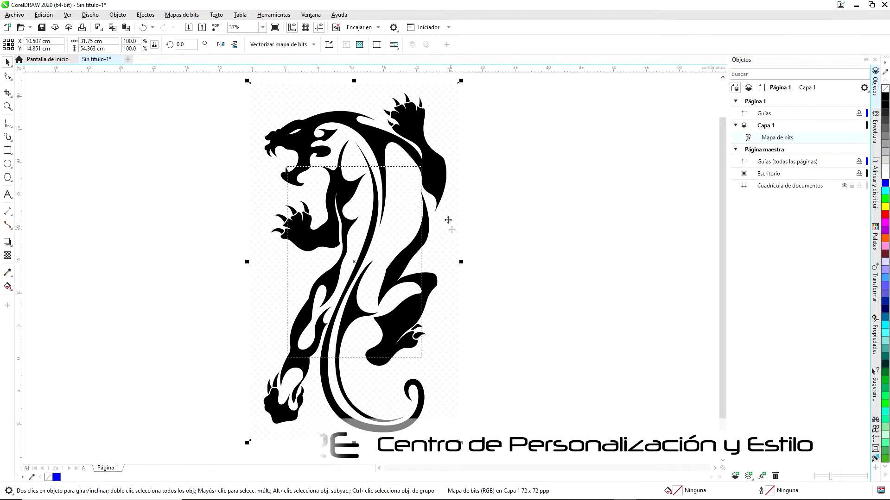
pyautogui.scroll(6, 446, 212)
pyautogui.scroll(-6, 446, 211)
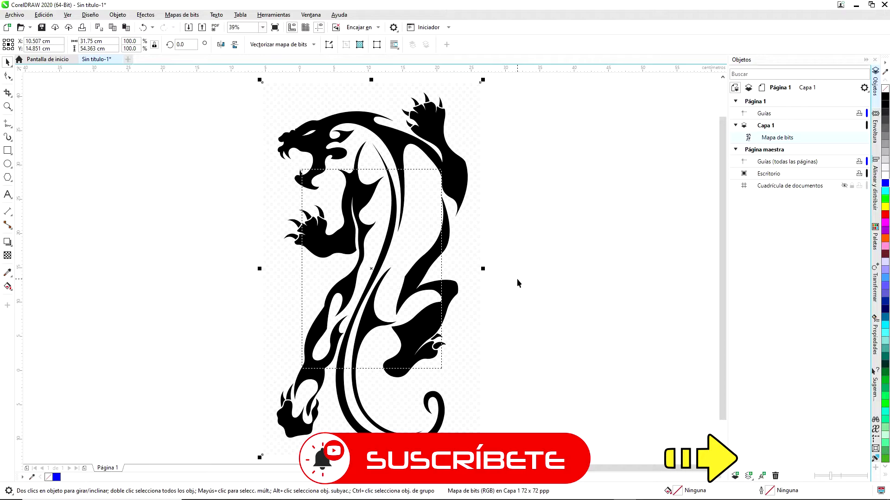
pyautogui.scroll(5, 466, 237)
pyautogui.scroll(-6, 467, 235)
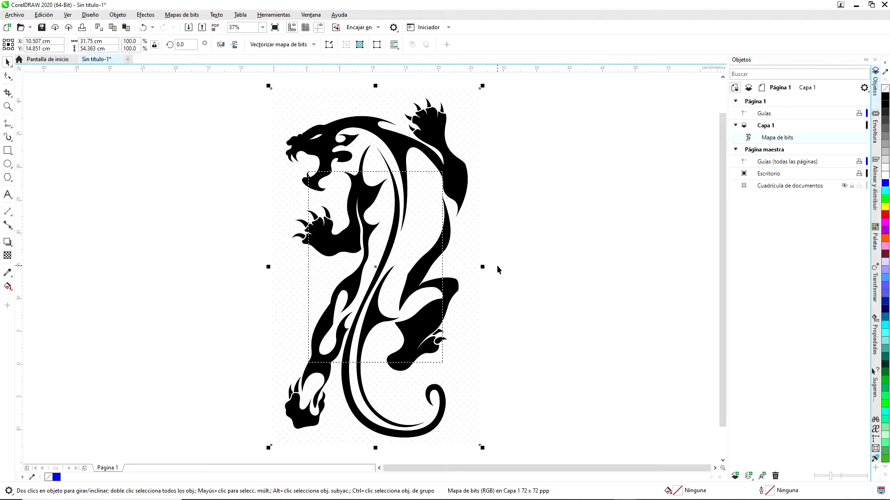
# - Adjust the panther bitmap's brightness to -100, contrast to 100 and intensity to 100
pyautogui.click(145, 15)
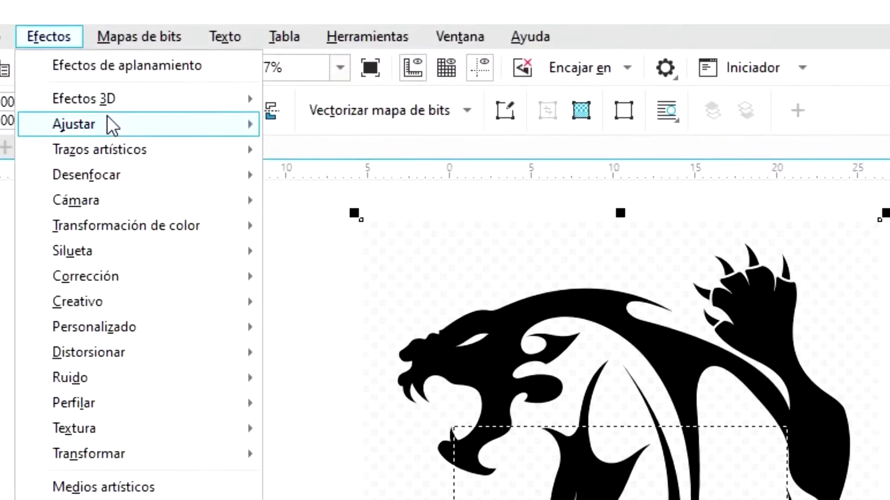
pyautogui.moveTo(125, 106)
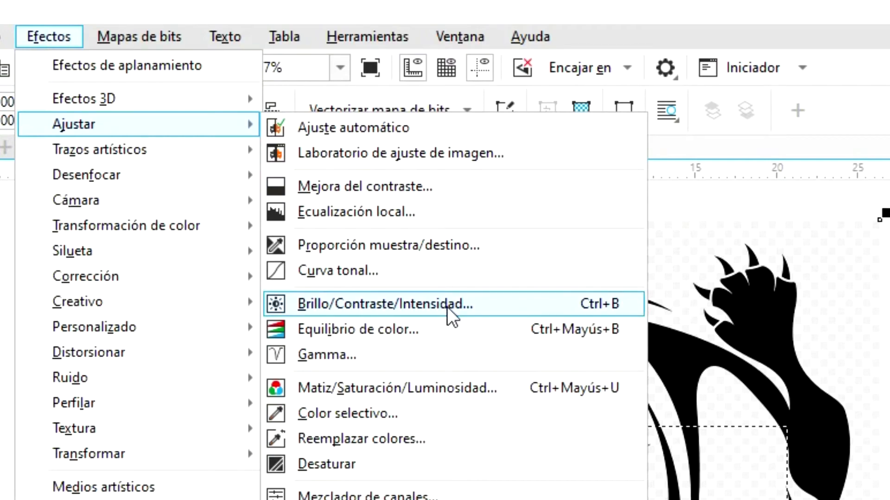
pyautogui.click(559, 304)
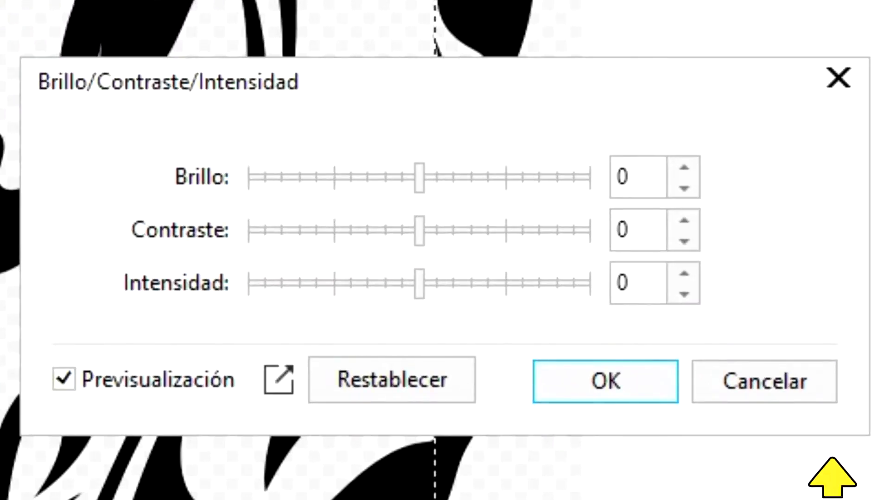
pyautogui.moveTo(422, 179); pyautogui.dragTo(235, 175)
pyautogui.moveTo(419, 228); pyautogui.dragTo(588, 237)
pyautogui.moveTo(417, 280); pyautogui.dragTo(602, 288)
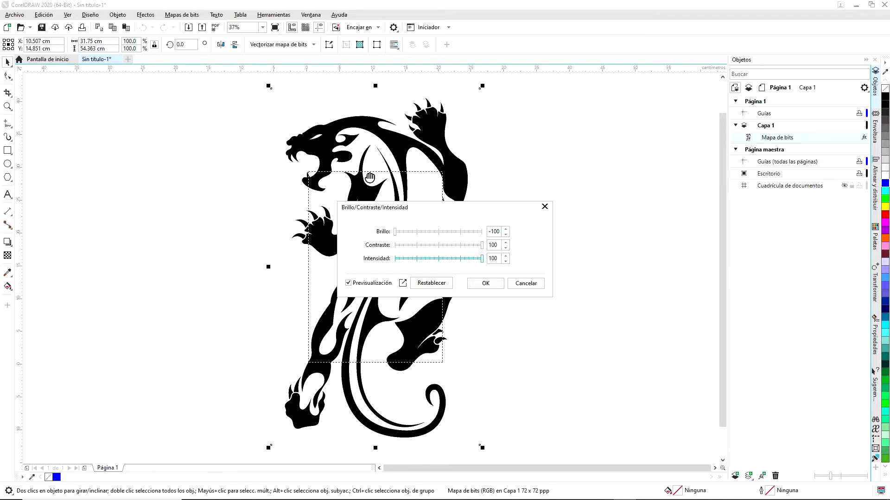
pyautogui.click(485, 284)
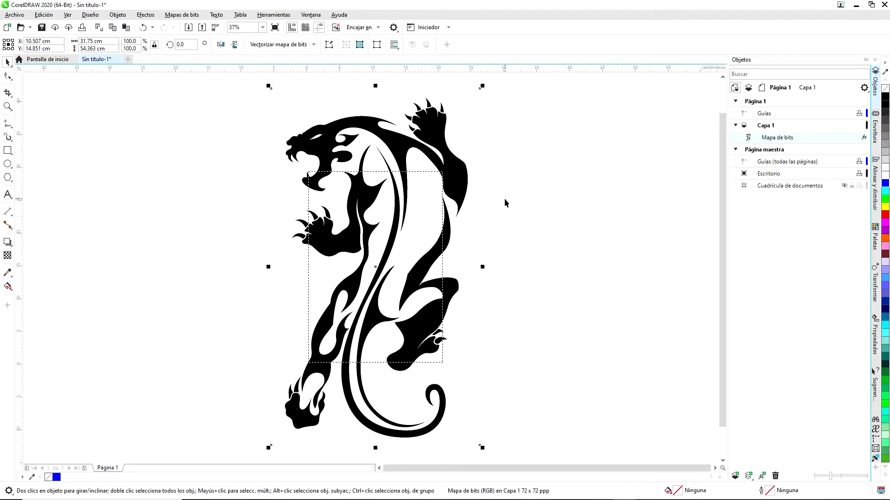
# - Start an outline trace of the panther bitmap with the line art image type
pyautogui.click(279, 45)
pyautogui.moveTo(296, 64)
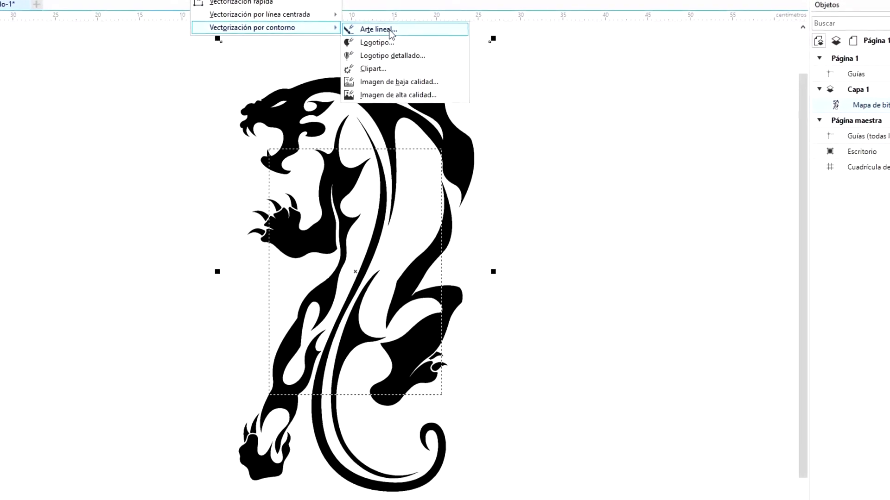
pyautogui.click(383, 5)
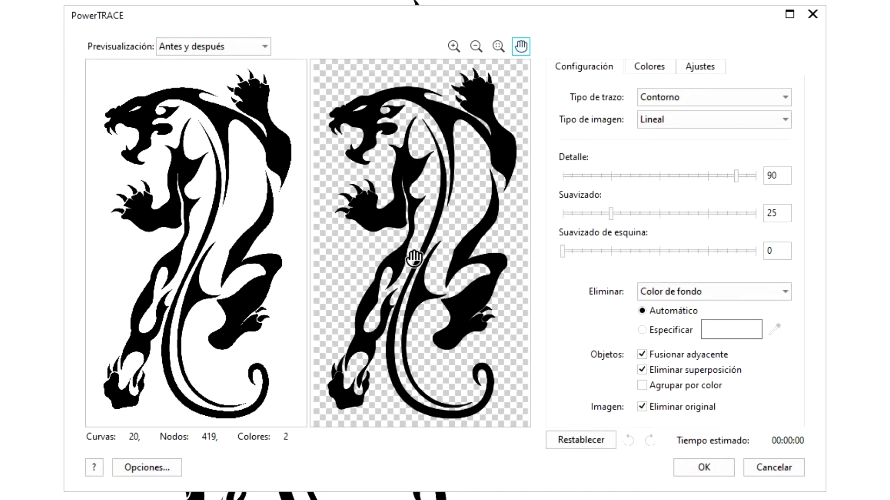
# - Enable grouping by color for the trace and set it to remove the color from the entire image
pyautogui.scroll(2, 413, 201)
pyautogui.scroll(1, 413, 202)
pyautogui.scroll(2, 401, 227)
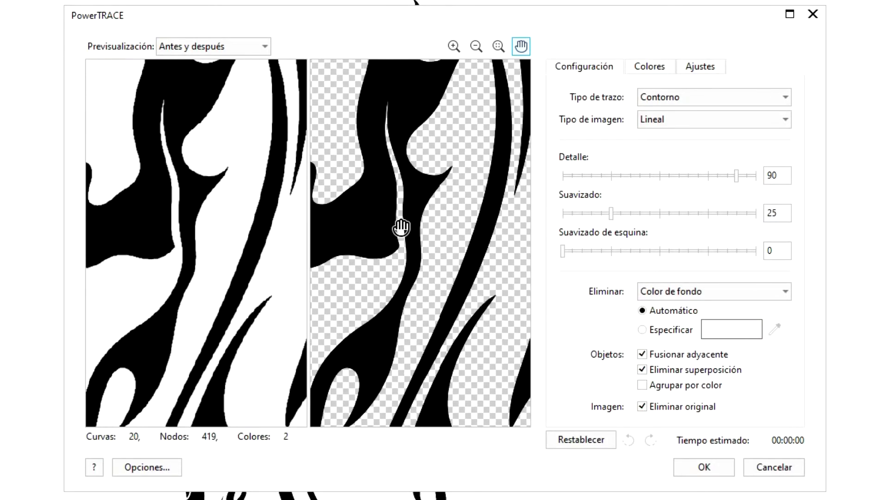
pyautogui.scroll(-3, 408, 206)
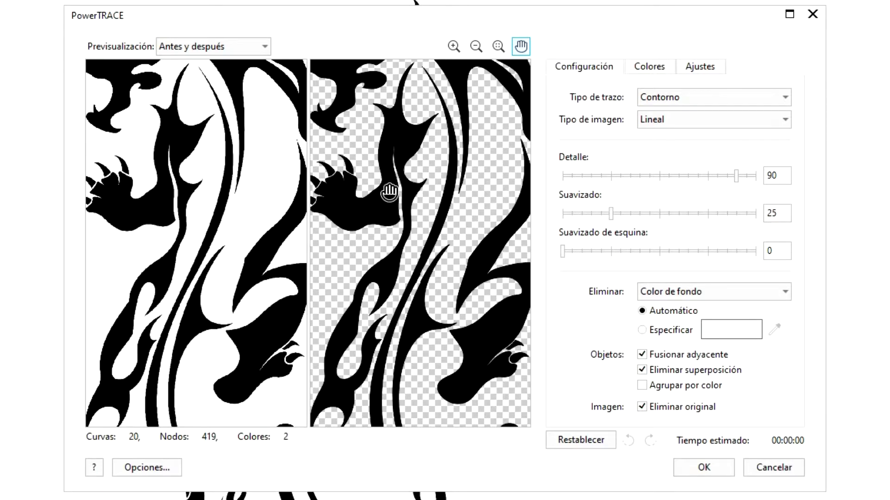
pyautogui.click(662, 73)
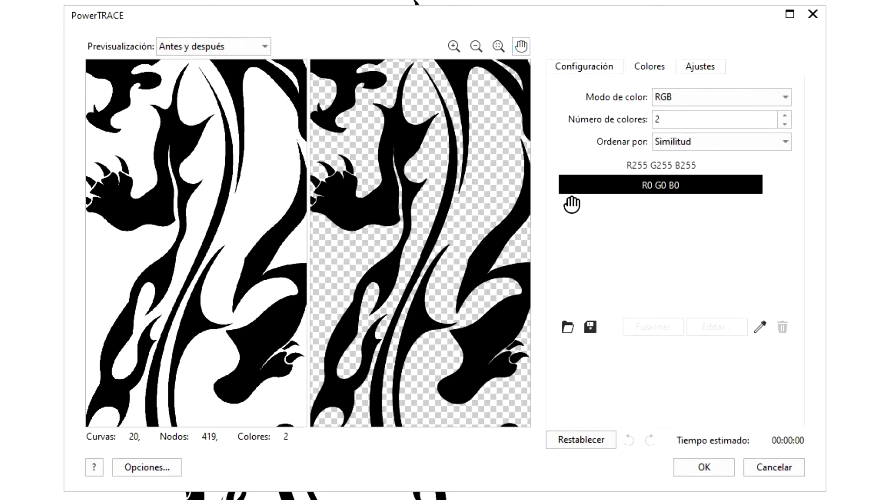
pyautogui.click(573, 69)
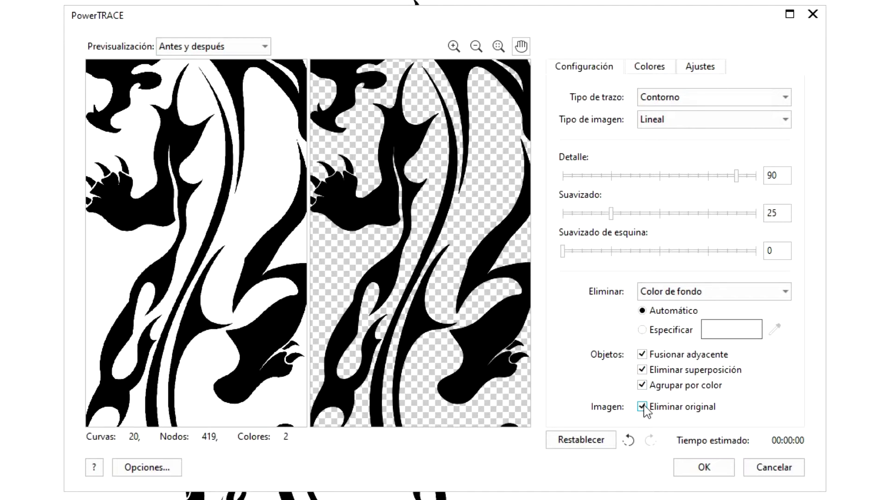
pyautogui.click(763, 299)
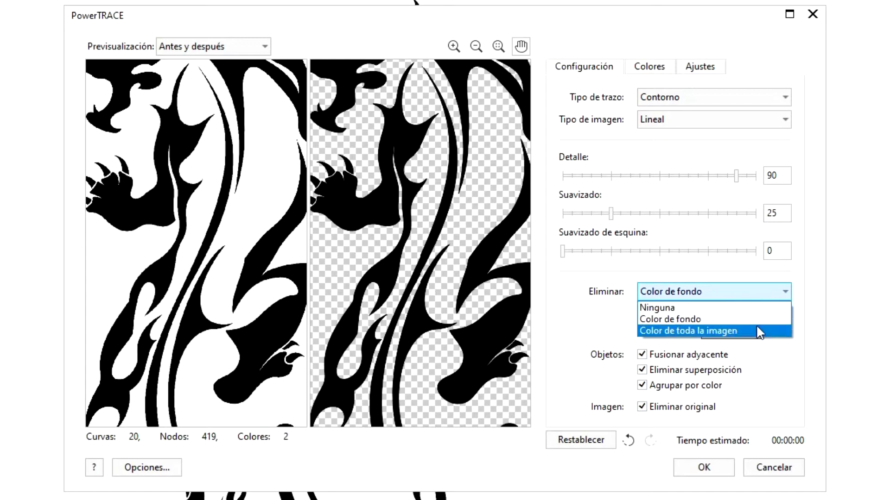
pyautogui.click(758, 332)
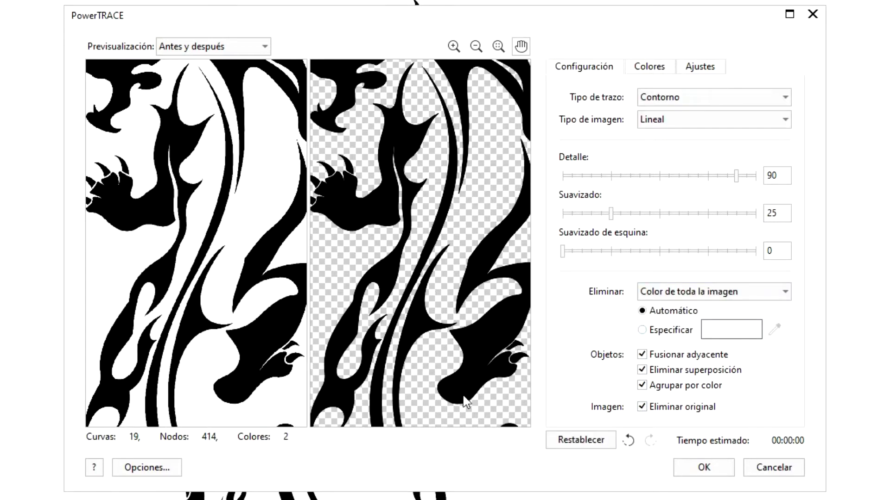
# - Check the traced head and front paw in the preview, set the smoothing to 31 and accept the trace
pyautogui.moveTo(404, 172); pyautogui.dragTo(457, 318)
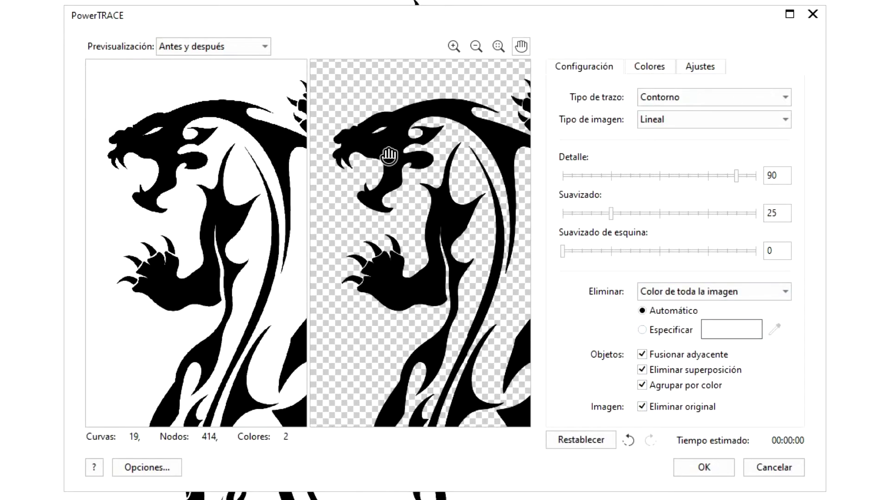
pyautogui.scroll(4, 389, 157)
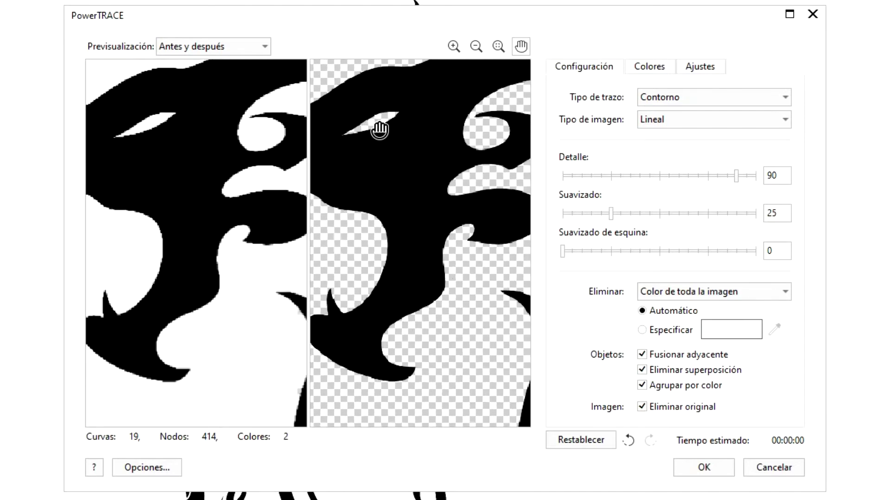
pyautogui.scroll(-2, 441, 151)
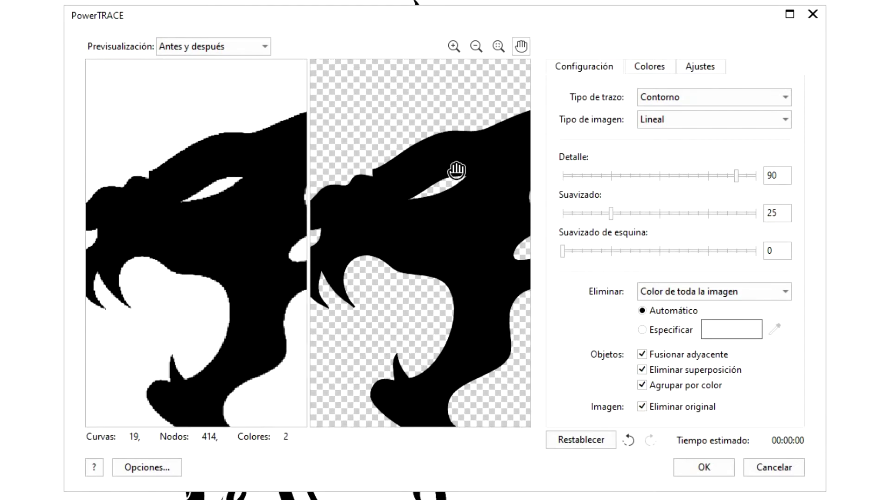
pyautogui.moveTo(459, 244); pyautogui.dragTo(401, 272)
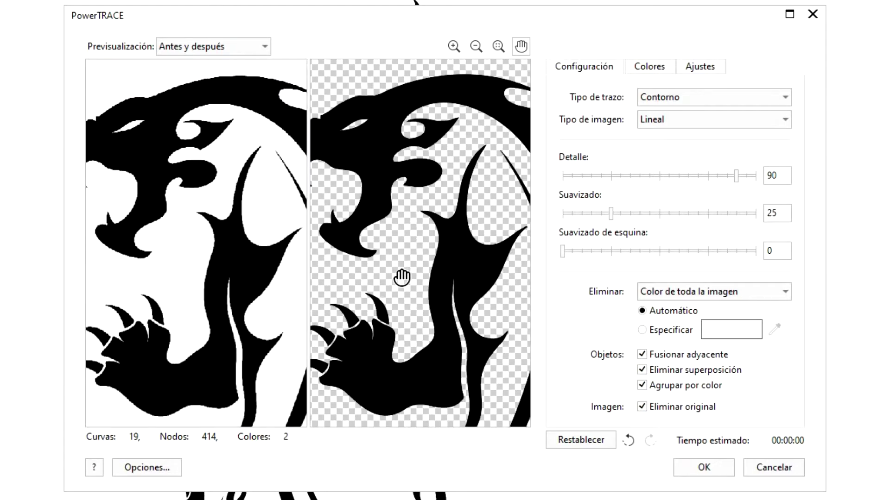
pyautogui.scroll(6, 402, 275)
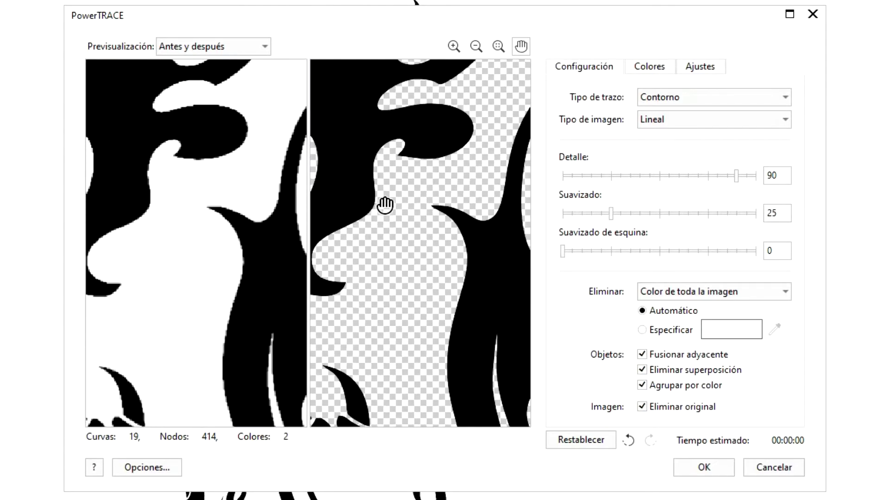
pyautogui.scroll(3, 442, 298)
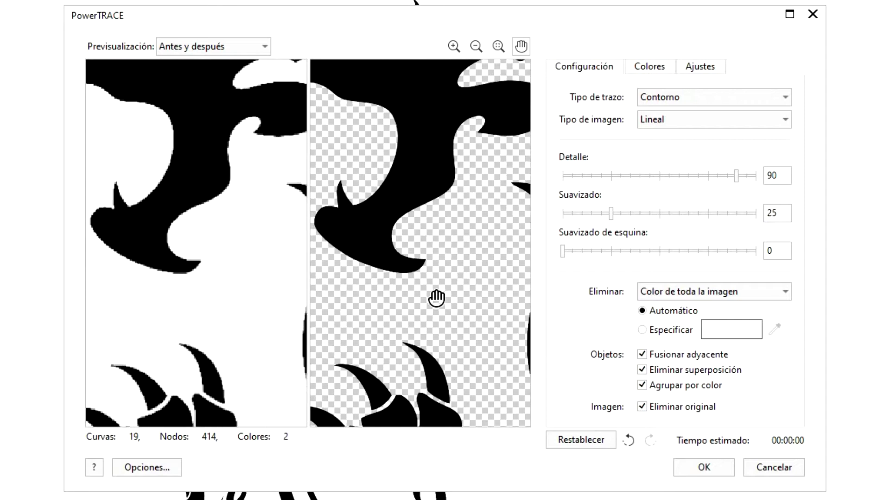
pyautogui.scroll(2, 417, 301)
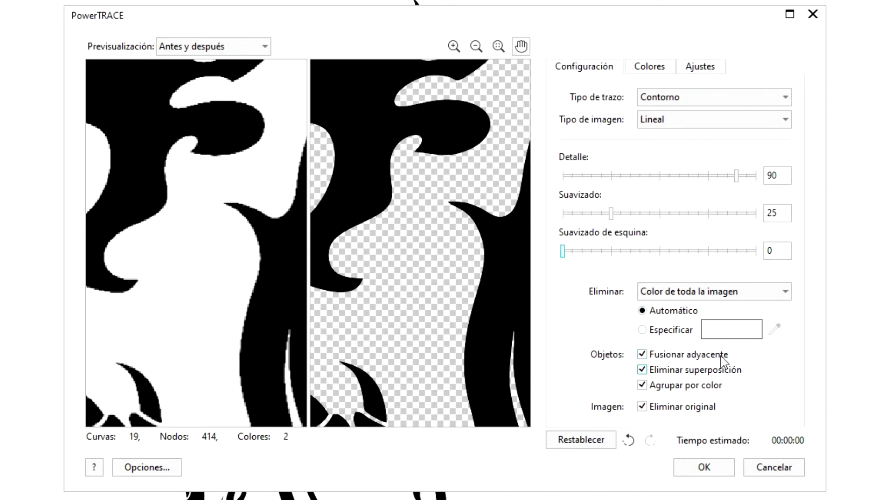
pyautogui.click(623, 213)
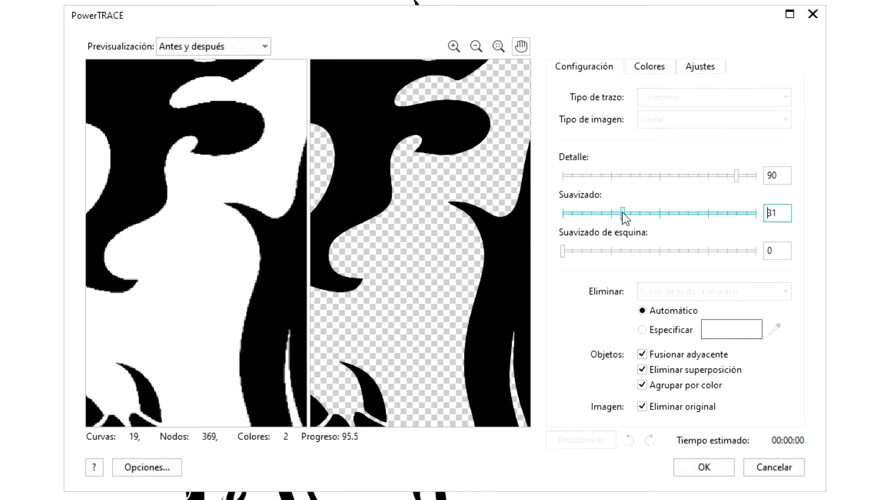
pyautogui.moveTo(397, 207); pyautogui.dragTo(445, 179)
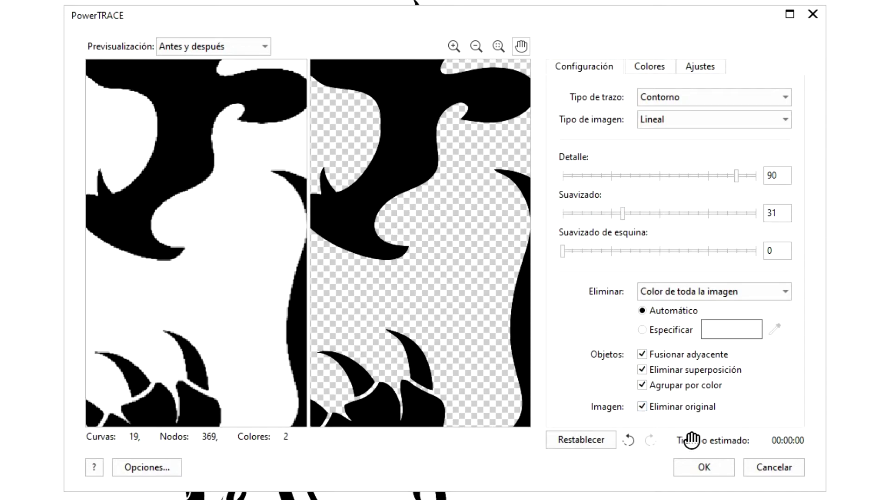
pyautogui.click(704, 468)
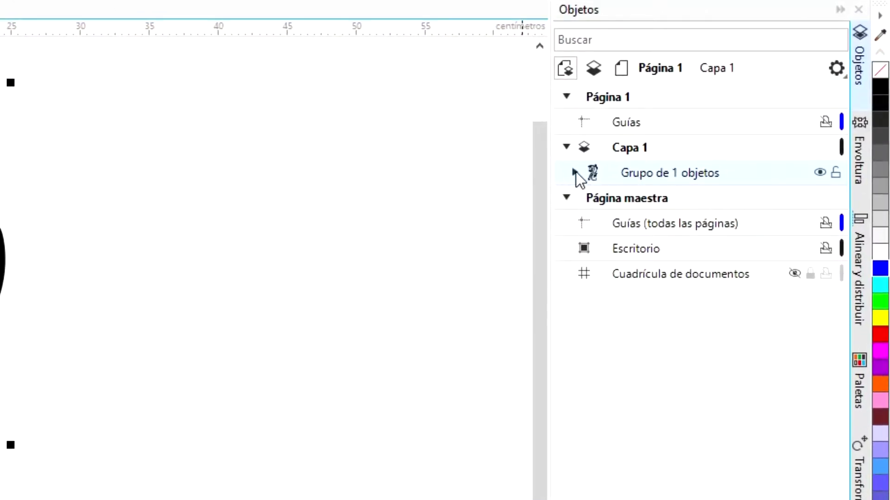
# - Ungroup all the traced panther objects and weld them into a single curve
pyautogui.click(575, 172)
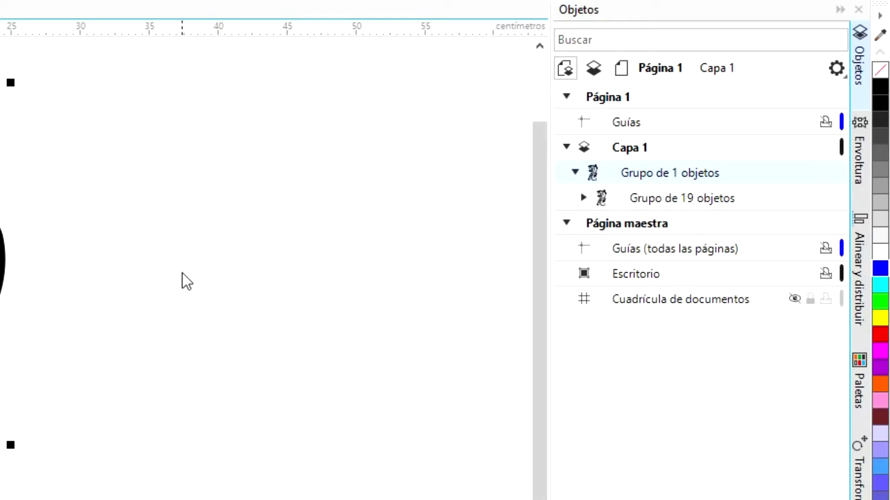
pyautogui.scroll(2, 585, 200)
pyautogui.scroll(-1, 404, 144)
pyautogui.scroll(1, 307, 85)
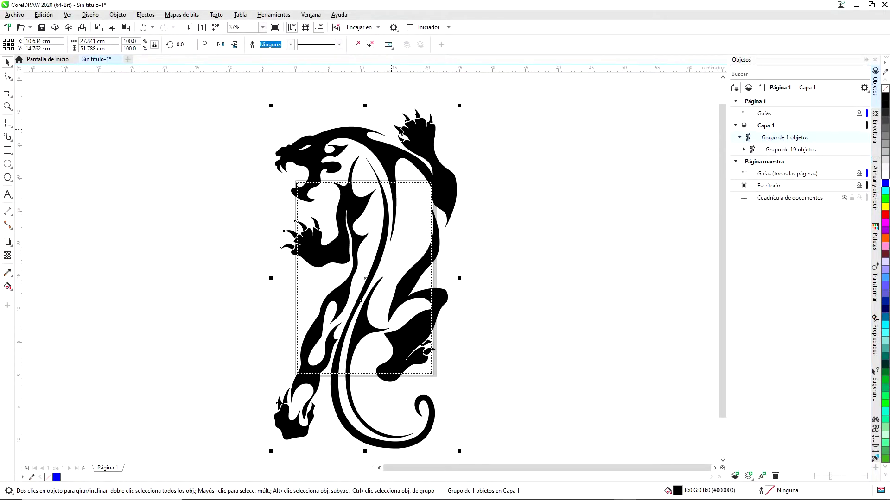
pyautogui.rightClick(409, 124)
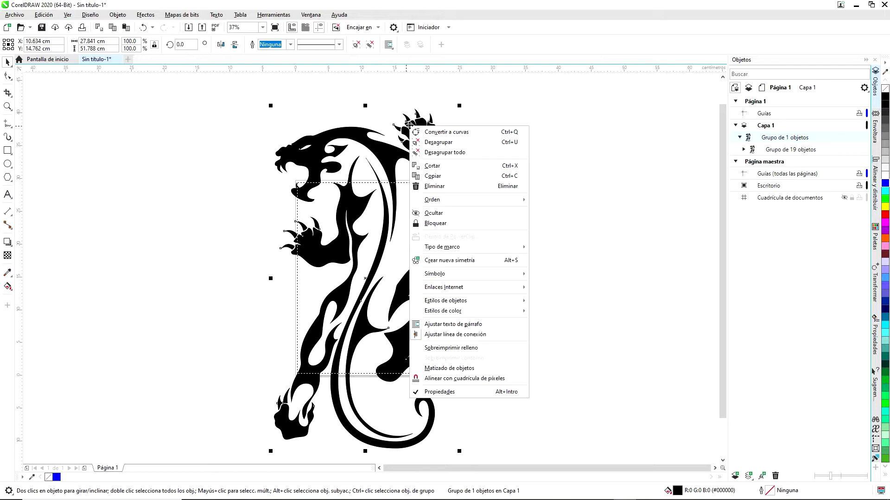
pyautogui.click(469, 152)
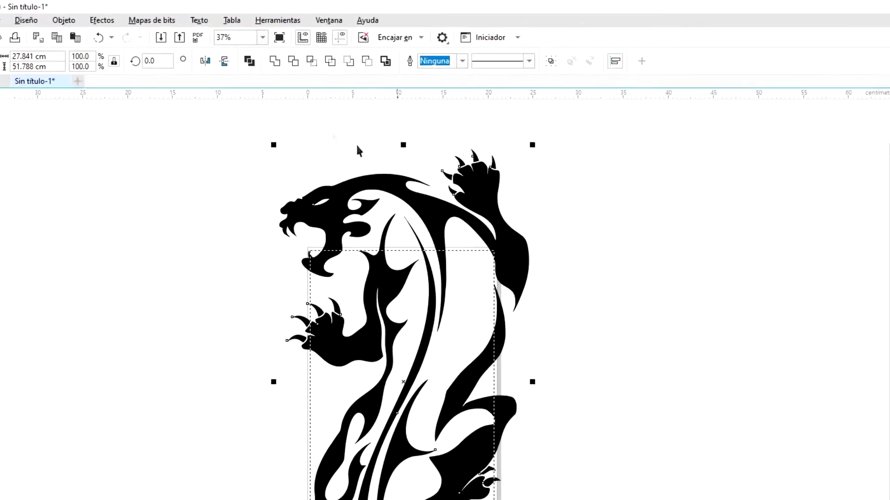
pyautogui.click(272, 44)
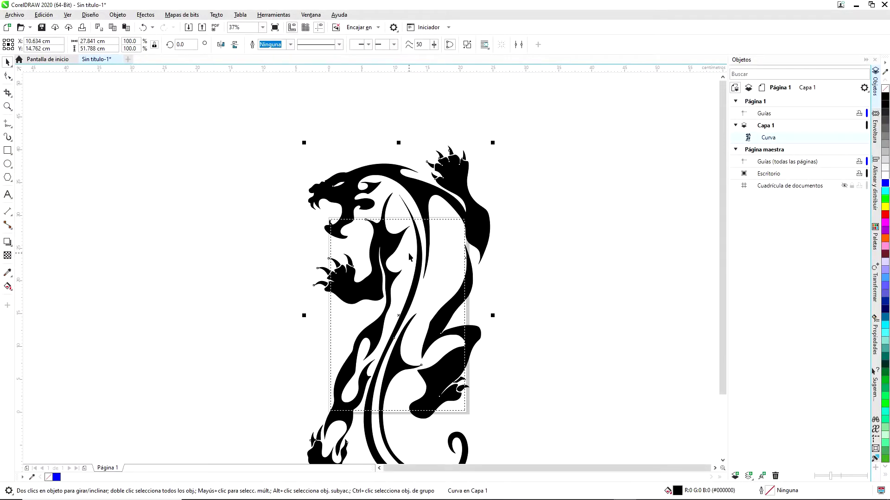
# - Inspect the panther curve's nodes with the Shape tool, focusing on the narrow white notch above the hind leg
pyautogui.click(8, 76)
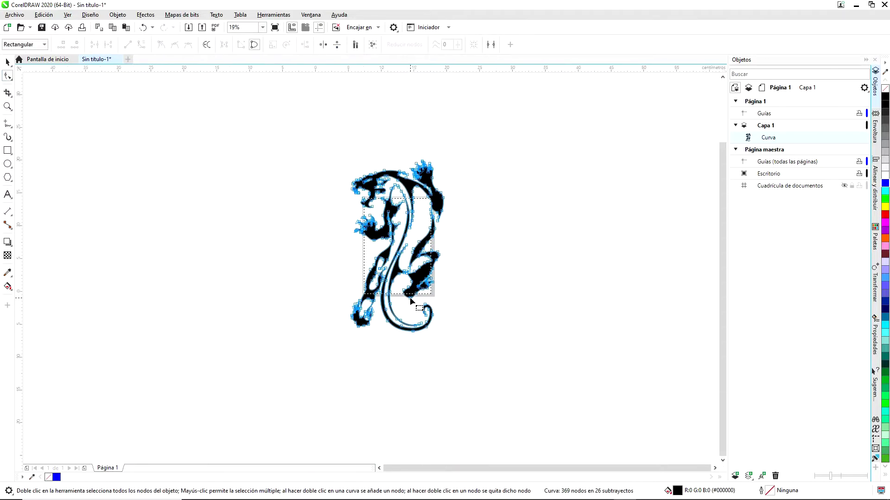
pyautogui.scroll(2, 417, 305)
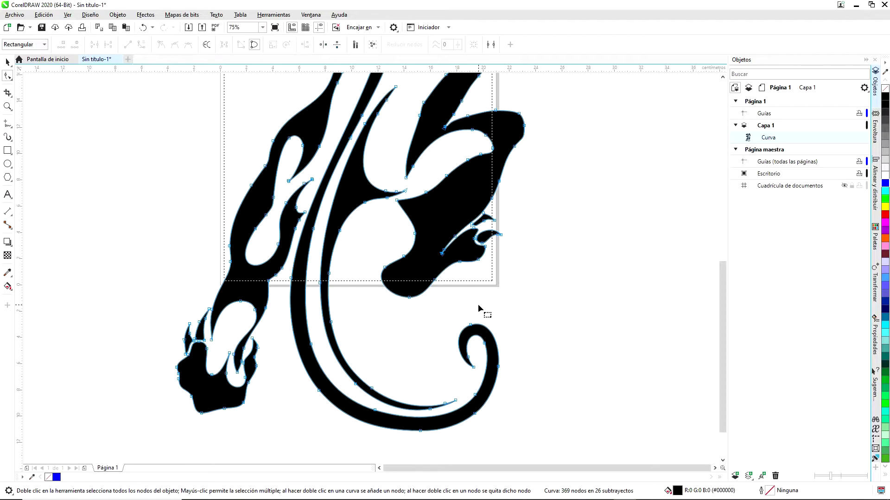
pyautogui.scroll(5, 447, 229)
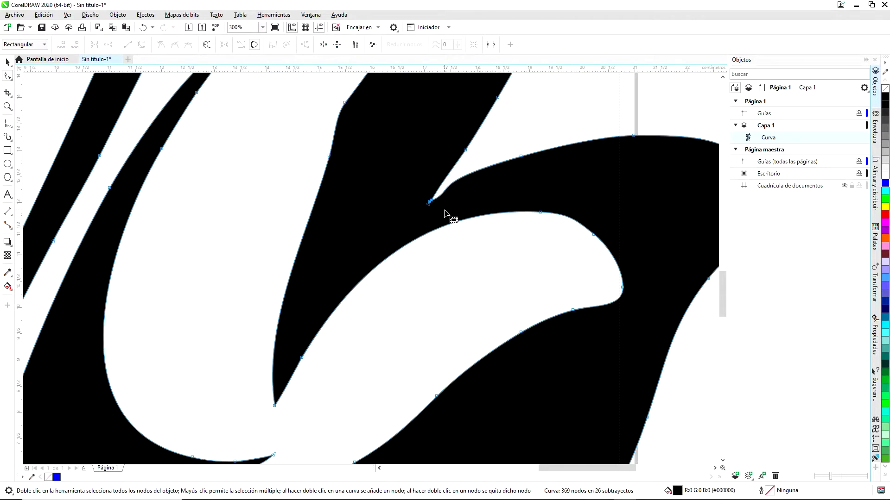
pyautogui.scroll(3, 444, 213)
pyautogui.scroll(2, 383, 198)
pyautogui.scroll(1, 380, 152)
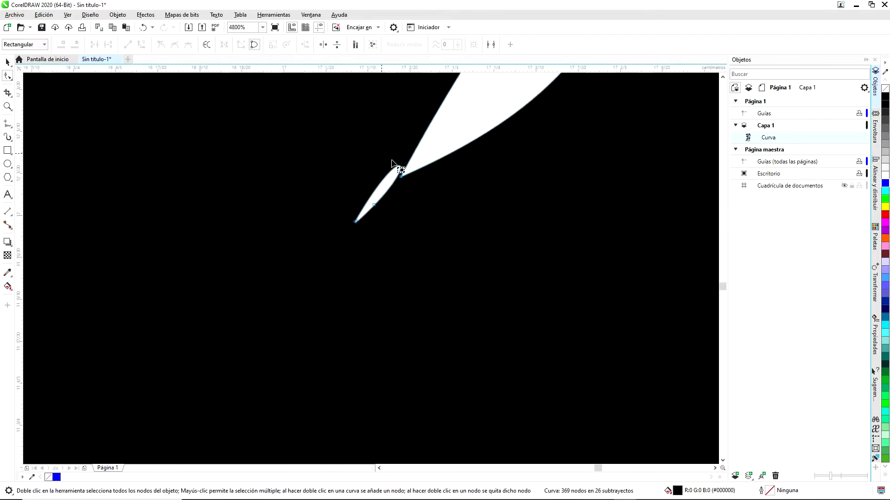
pyautogui.click(374, 205)
pyautogui.scroll(-2, 373, 196)
pyautogui.scroll(2, 375, 195)
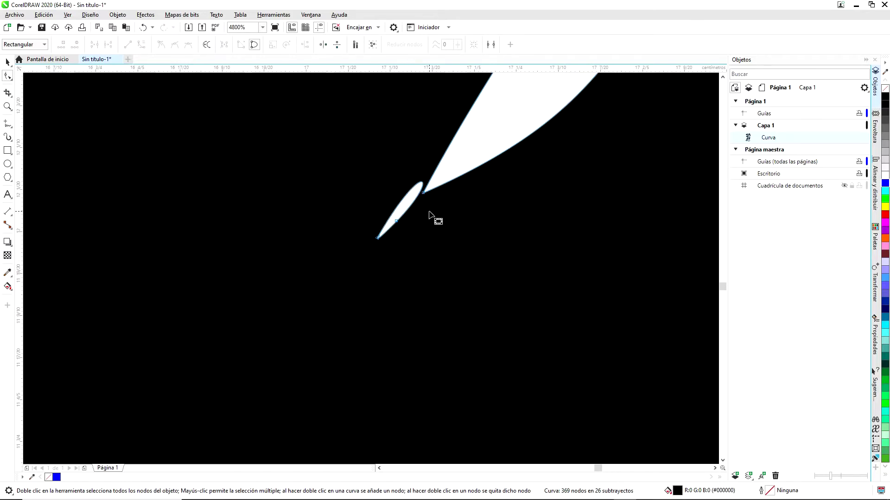
# - Delete the stray white sliver beside the tip of the narrow notch above the hind leg
pyautogui.scroll(-1, 429, 213)
pyautogui.scroll(1, 440, 227)
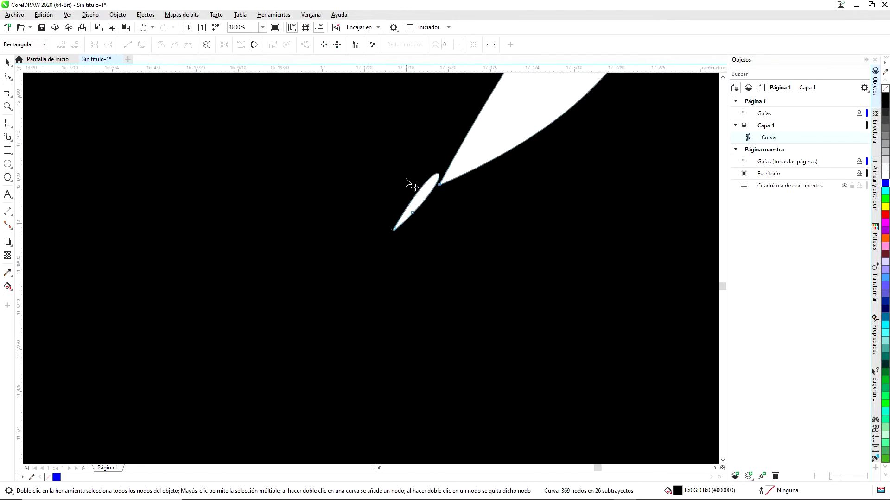
pyautogui.click(413, 214)
pyautogui.press('Delete')
pyautogui.press('Delete')
pyautogui.scroll(-5, 463, 229)
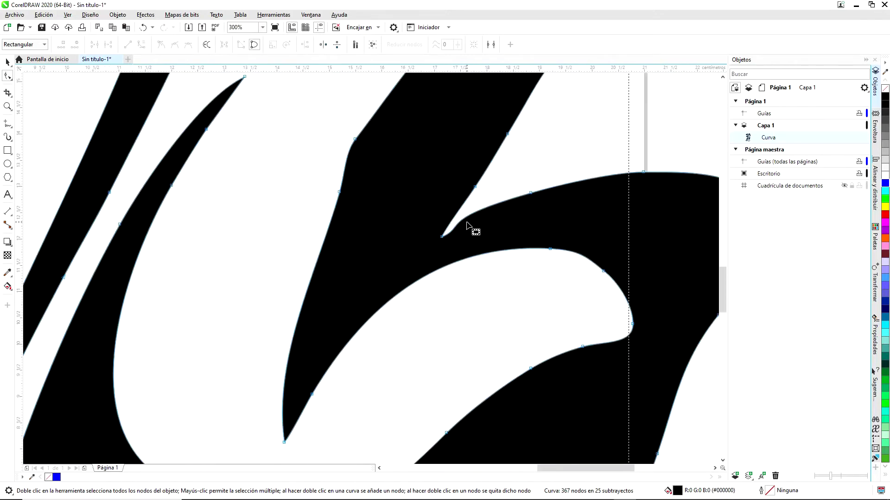
# - Reshape the notch above the hind leg by adjusting the curve handles at its tip so its lower edge tapers smoothly
pyautogui.scroll(1, 467, 225)
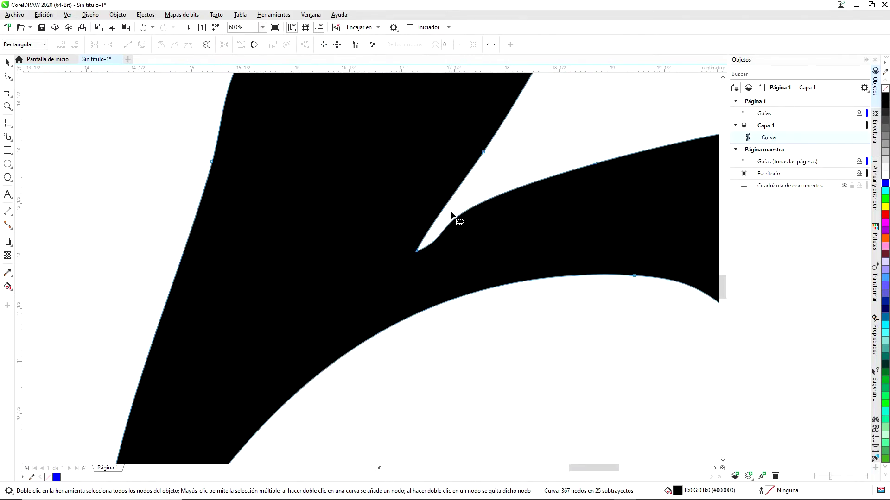
pyautogui.click(416, 252)
pyautogui.moveTo(467, 232); pyautogui.dragTo(463, 219)
pyautogui.moveTo(412, 196); pyautogui.dragTo(493, 206)
pyautogui.click(415, 252)
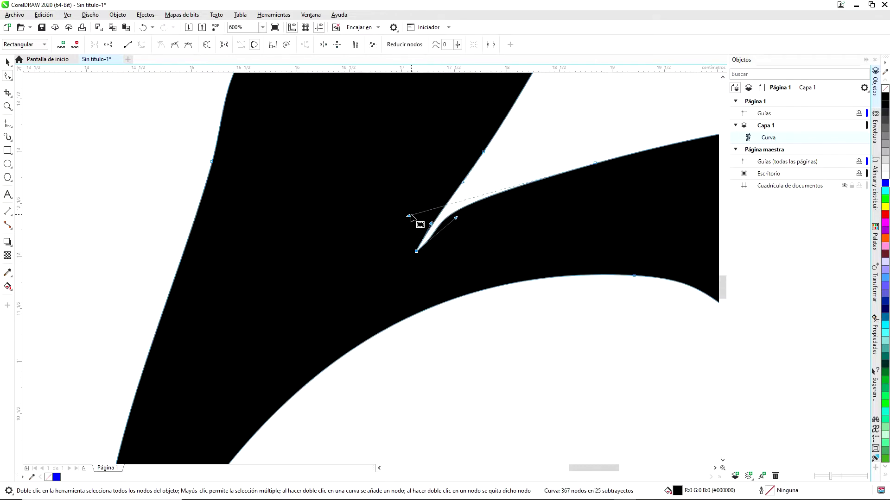
pyautogui.moveTo(409, 216); pyautogui.dragTo(498, 183)
# - Select all the nodes of the panther curve and reduce them with Reducir nodos
pyautogui.scroll(-5, 530, 235)
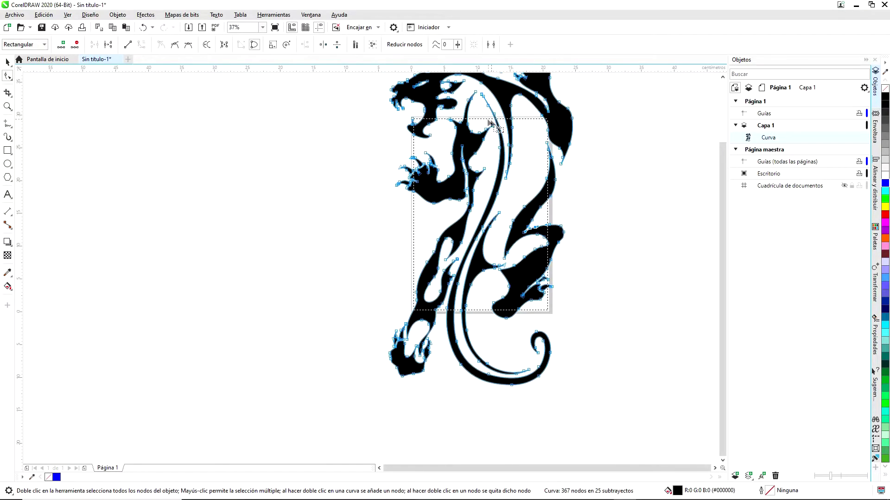
pyautogui.scroll(1, 551, 110)
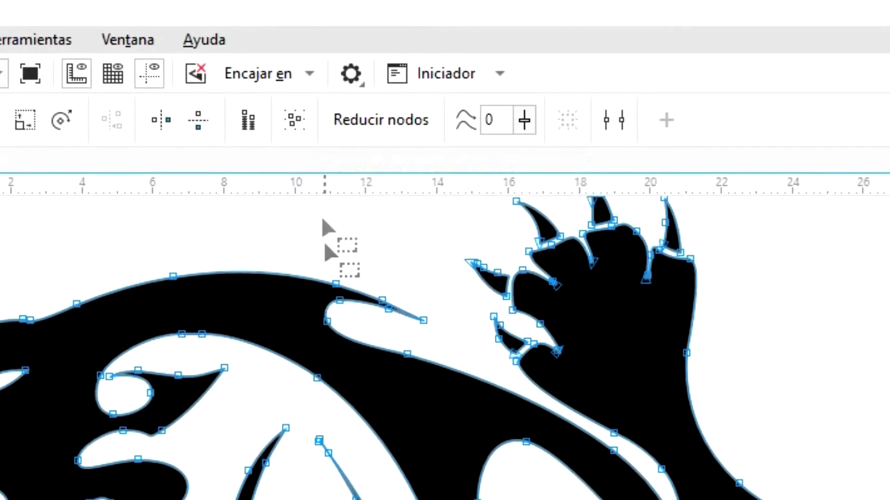
pyautogui.click(297, 117)
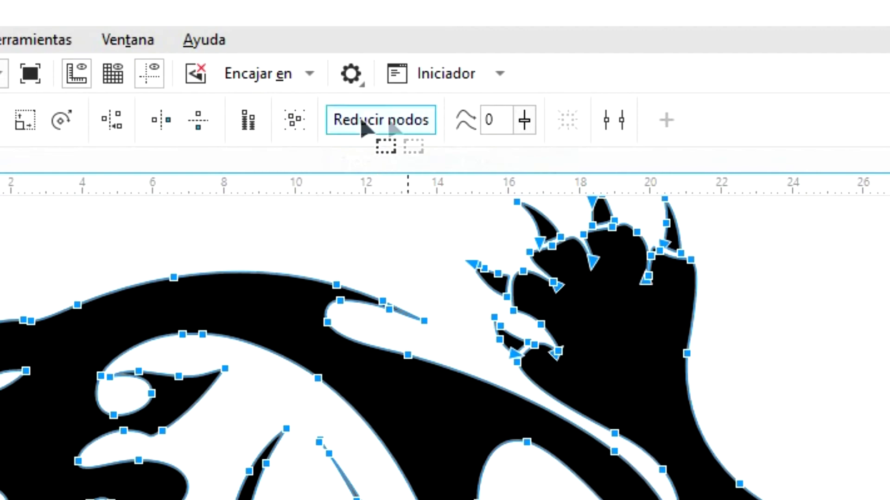
pyautogui.click(405, 117)
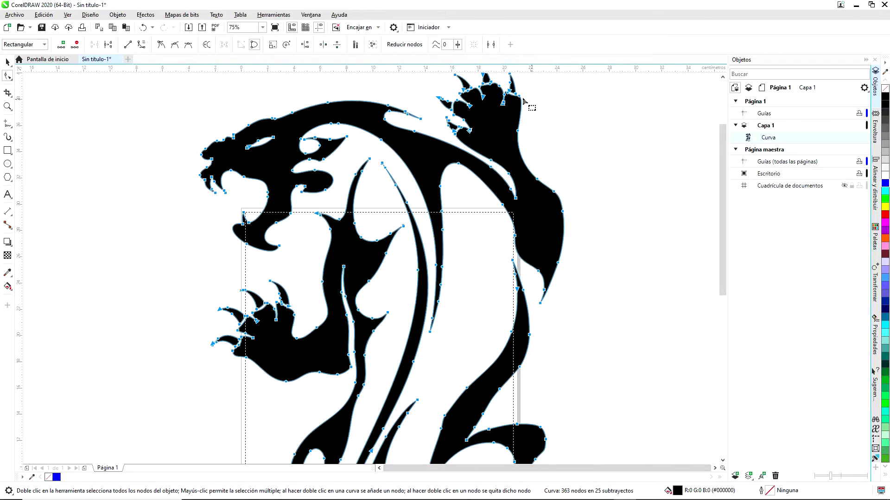
pyautogui.click(405, 46)
# - Examine the reduced nodes along the panther's torso and lower front paw for leftover irregularities
pyautogui.scroll(5, 386, 226)
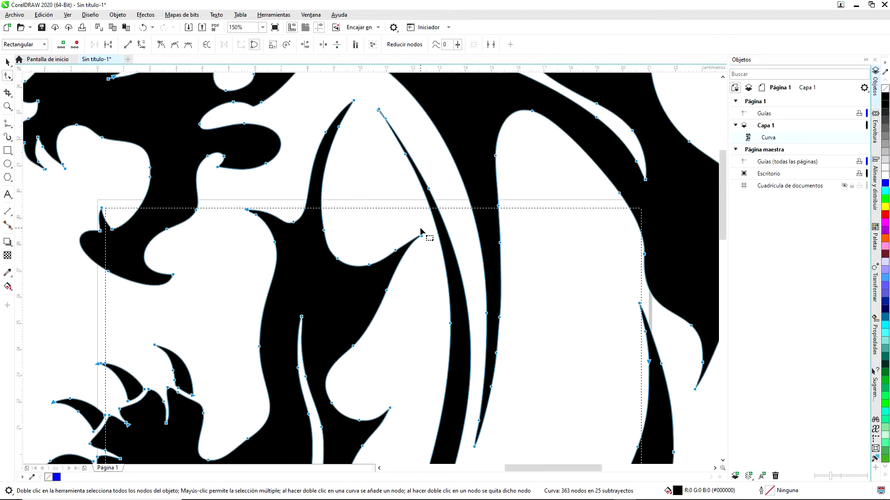
pyautogui.scroll(-2, 422, 257)
pyautogui.scroll(-5, 457, 271)
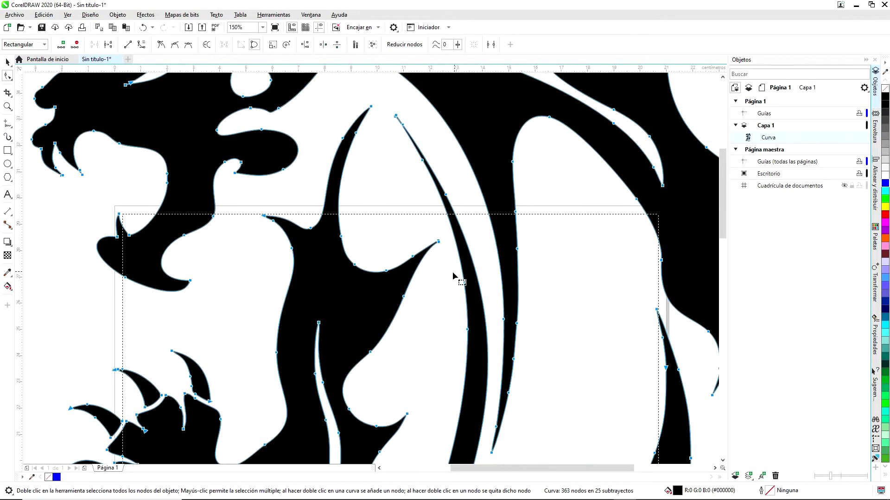
pyautogui.scroll(3, 376, 232)
pyautogui.scroll(1, 376, 231)
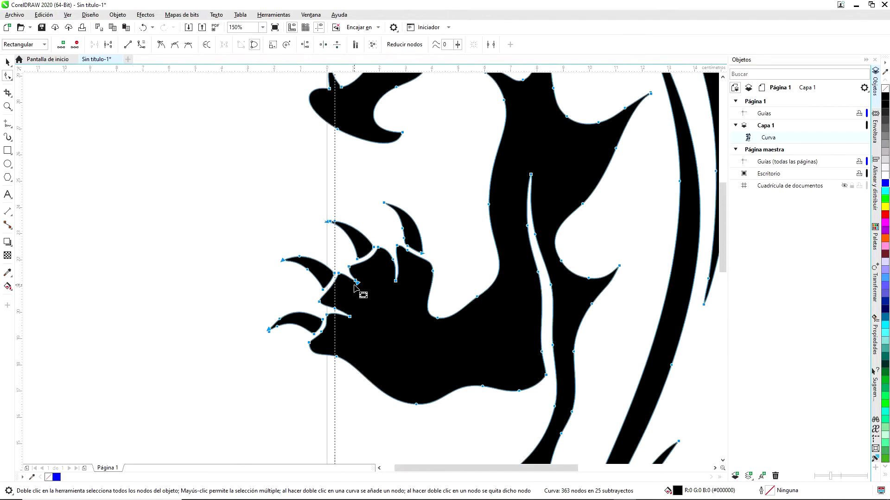
pyautogui.scroll(1, 356, 285)
pyautogui.scroll(-2, 408, 342)
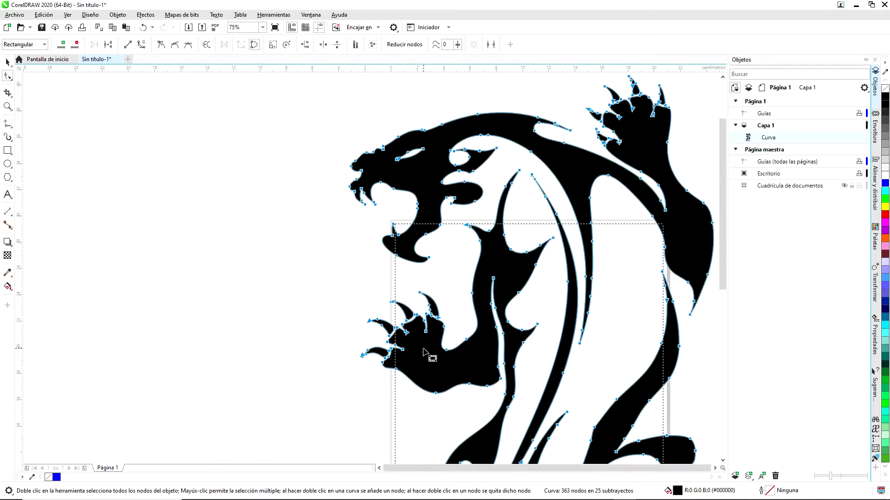
# - Delete the stray line subpath at the tip of the white gap between the lower front paw's toes
pyautogui.scroll(2, 388, 302)
pyautogui.scroll(2, 354, 282)
pyautogui.scroll(1, 353, 282)
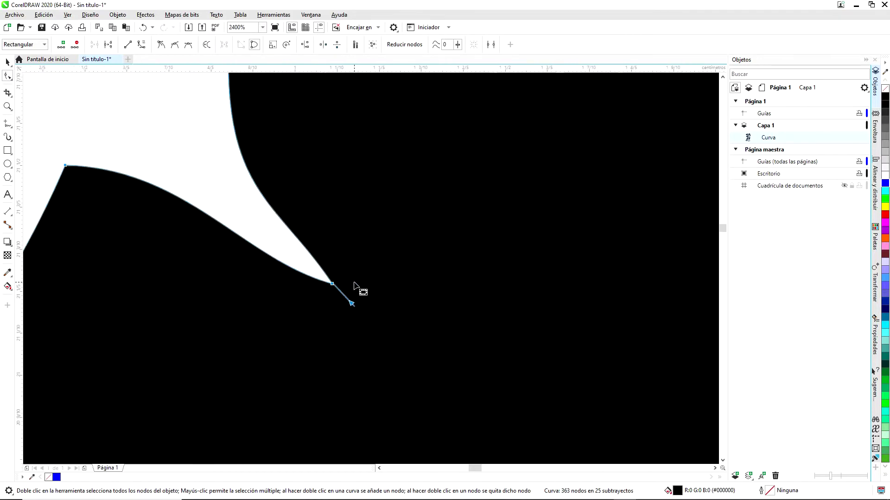
pyautogui.scroll(-3, 361, 300)
pyautogui.scroll(3, 383, 307)
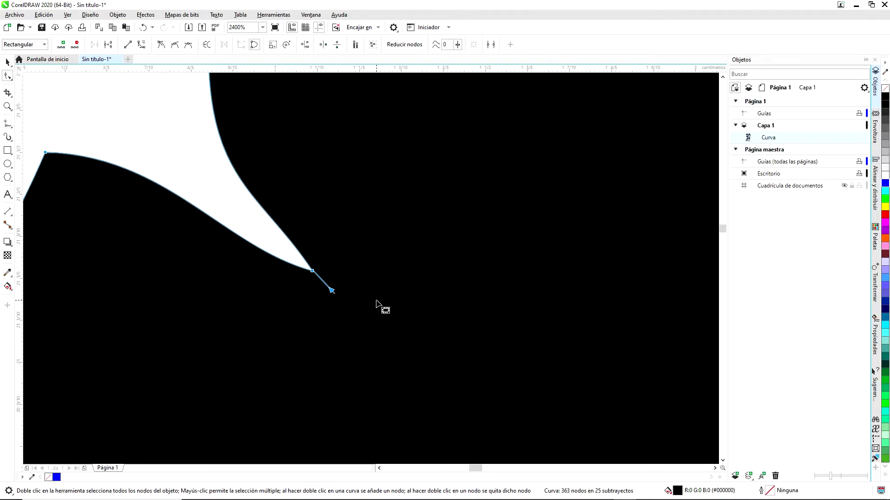
pyautogui.doubleClick(332, 291)
pyautogui.scroll(2, 332, 291)
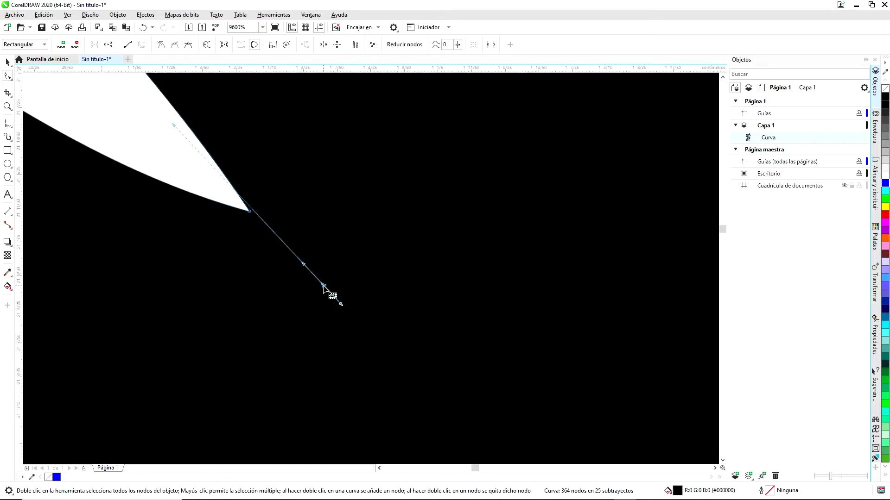
pyautogui.press('Delete')
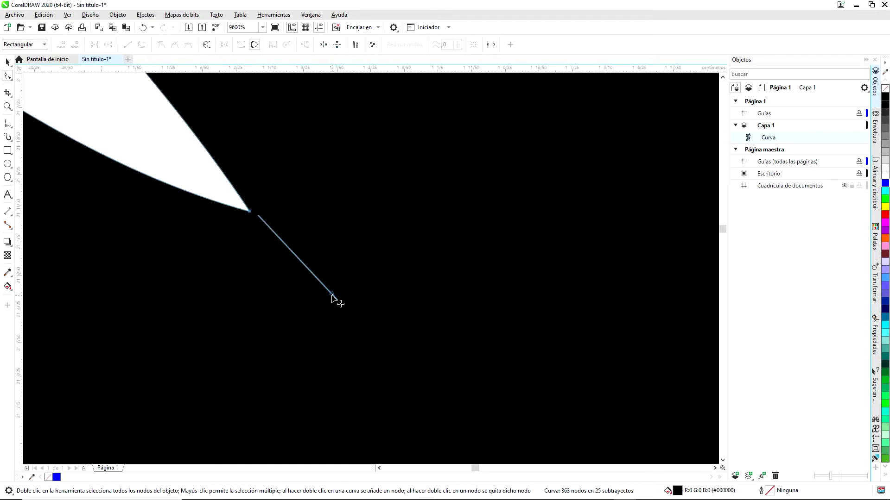
pyautogui.click(332, 298)
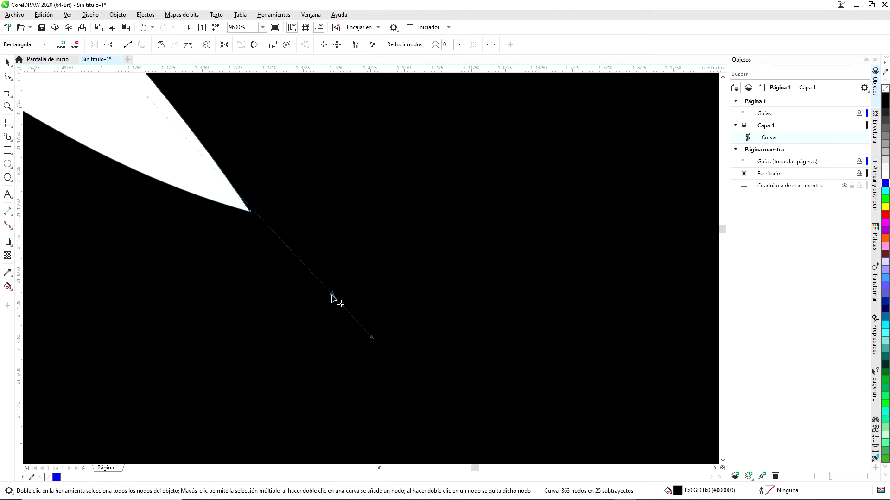
pyautogui.press('Delete')
pyautogui.scroll(-1, 394, 291)
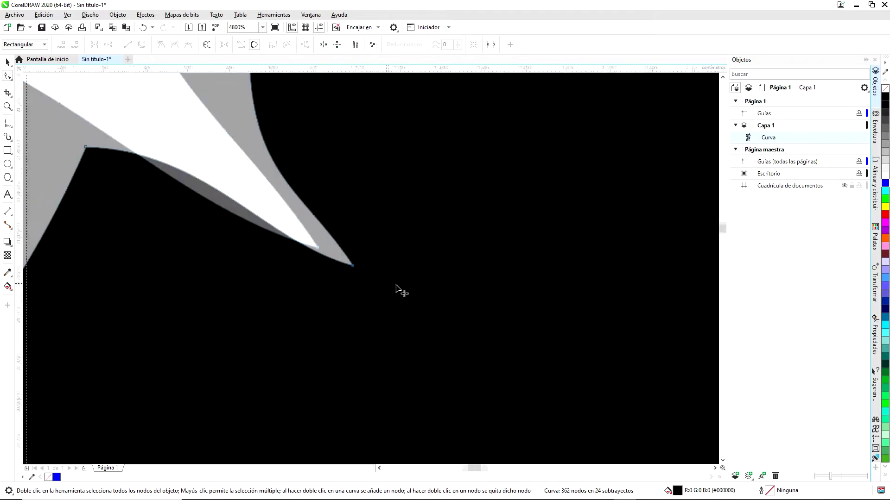
# - Remove the redundant node near the upper tip of the thin black stripe on the torso
pyautogui.scroll(-6, 409, 288)
pyautogui.scroll(3, 486, 195)
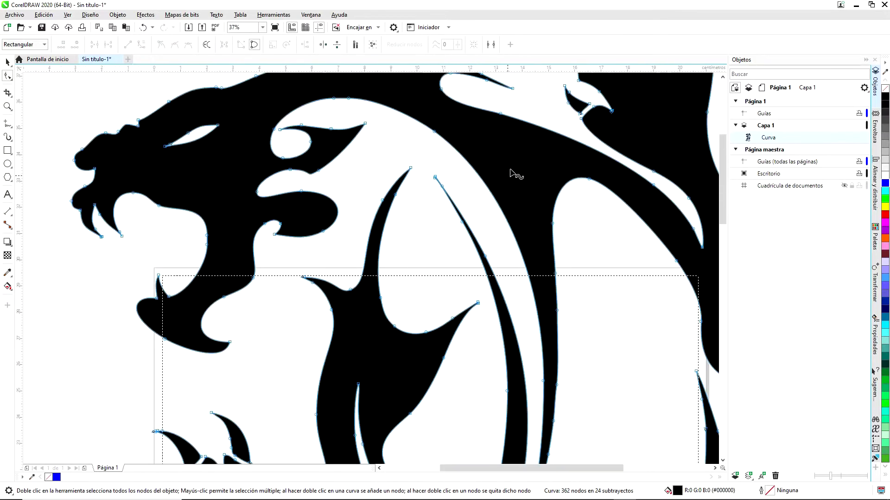
pyautogui.scroll(1, 406, 170)
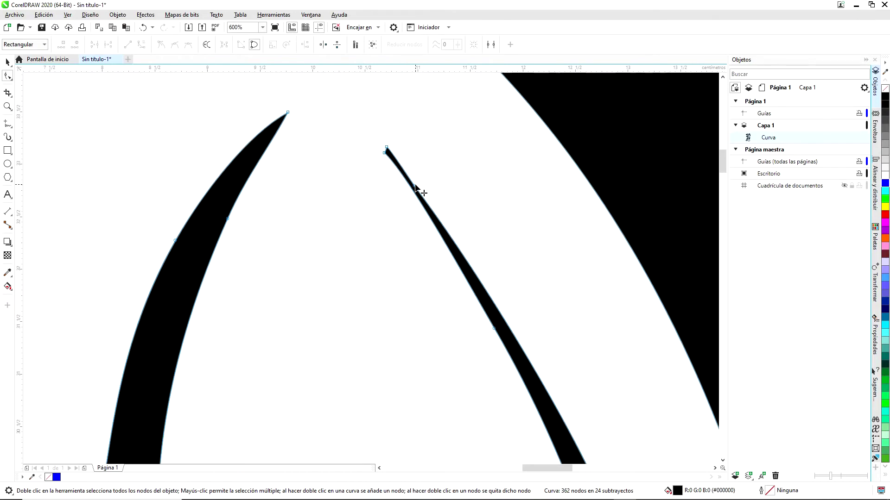
pyautogui.doubleClick(416, 186)
pyautogui.scroll(-4, 503, 218)
# - Remove the stray nodes forming a leftover line at the tip of the white gap in the hind paw
pyautogui.scroll(2, 561, 378)
pyautogui.scroll(1, 398, 325)
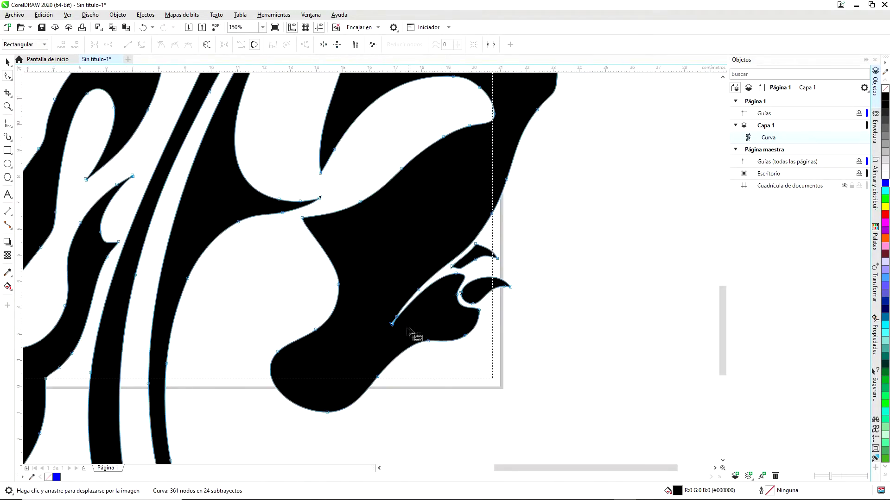
pyautogui.scroll(1, 422, 301)
pyautogui.doubleClick(405, 315)
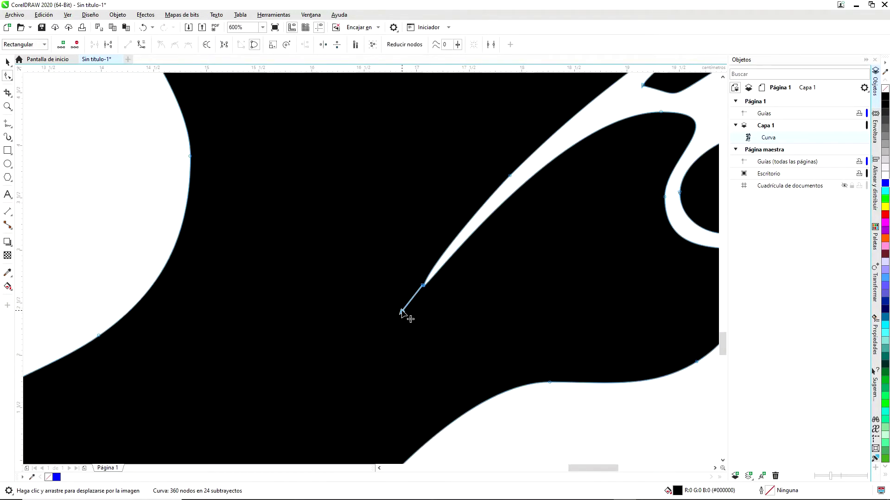
pyautogui.doubleClick(401, 313)
# - Remove the extra nodes on the uppermost claw of the lower front paw and smooth its inner edge with the curve handles
pyautogui.scroll(-3, 483, 262)
pyautogui.scroll(2, 234, 384)
pyautogui.scroll(-2, 396, 252)
pyautogui.scroll(3, 327, 209)
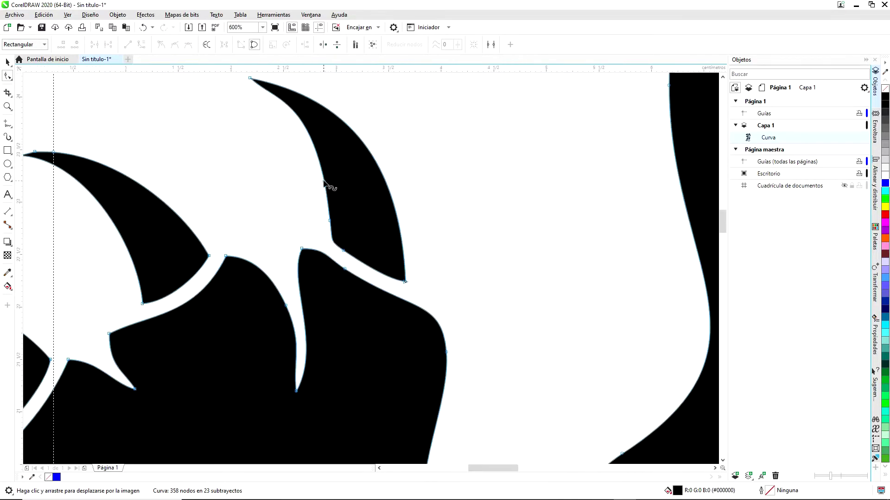
pyautogui.doubleClick(324, 182)
pyautogui.moveTo(250, 78); pyautogui.dragTo(251, 79)
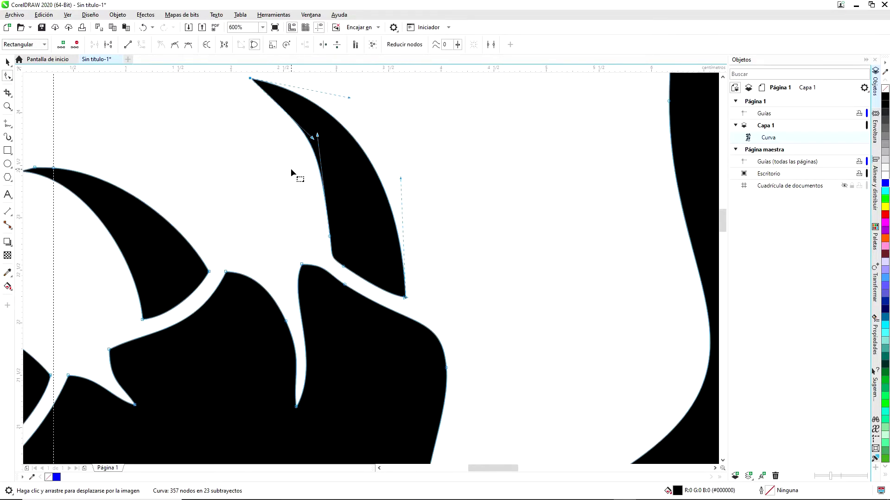
pyautogui.hotkey('ctrl', 'z')
pyautogui.scroll(1, 268, 87)
pyautogui.moveTo(344, 141); pyautogui.dragTo(347, 169)
pyautogui.doubleClick(381, 307)
pyautogui.click(232, 101)
pyautogui.moveTo(376, 211); pyautogui.dragTo(354, 205)
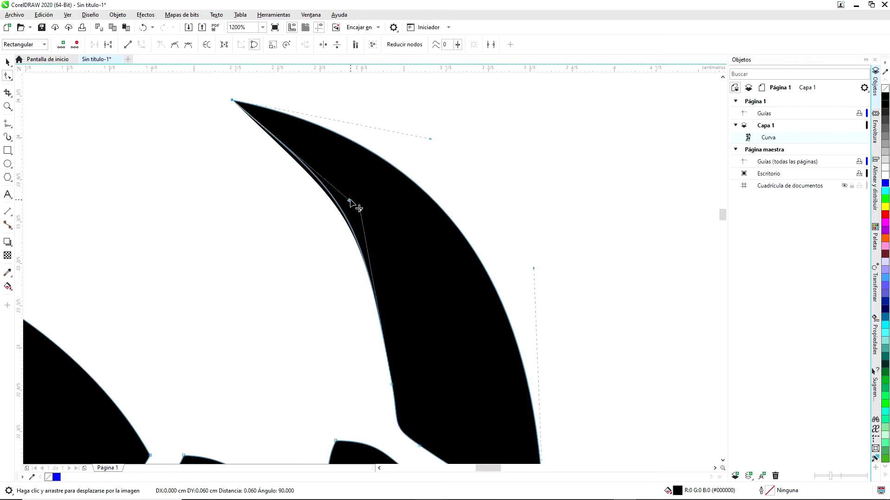
# - Smooth the outer edge of the second claw on the lower front paw by lengthening its tip node's handle
pyautogui.scroll(-2, 334, 284)
pyautogui.scroll(2, 236, 218)
pyautogui.scroll(2, 192, 217)
pyautogui.click(193, 257)
pyautogui.moveTo(318, 233); pyautogui.dragTo(479, 235)
pyautogui.scroll(-5, 479, 234)
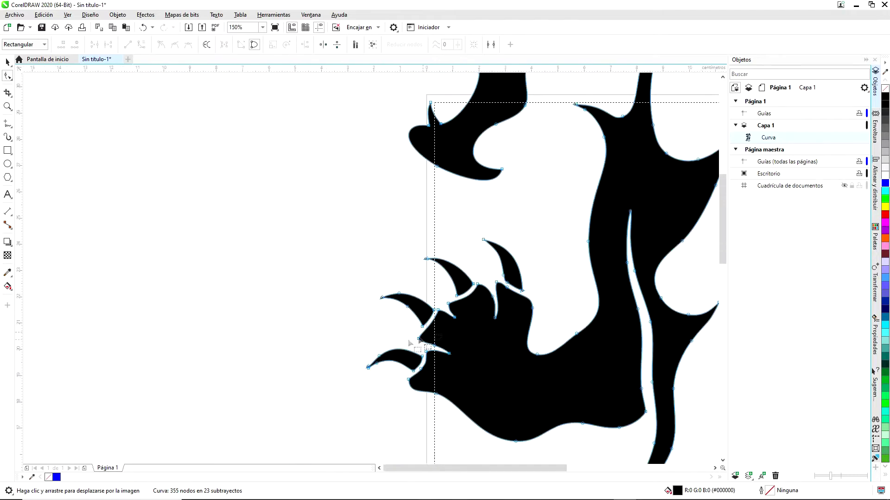
# - Clean up the tip of the lowest front claw by removing surplus nodes and reshaping its edge into a smooth arc
pyautogui.scroll(4, 366, 358)
pyautogui.click(218, 357)
pyautogui.moveTo(218, 357); pyautogui.dragTo(295, 222)
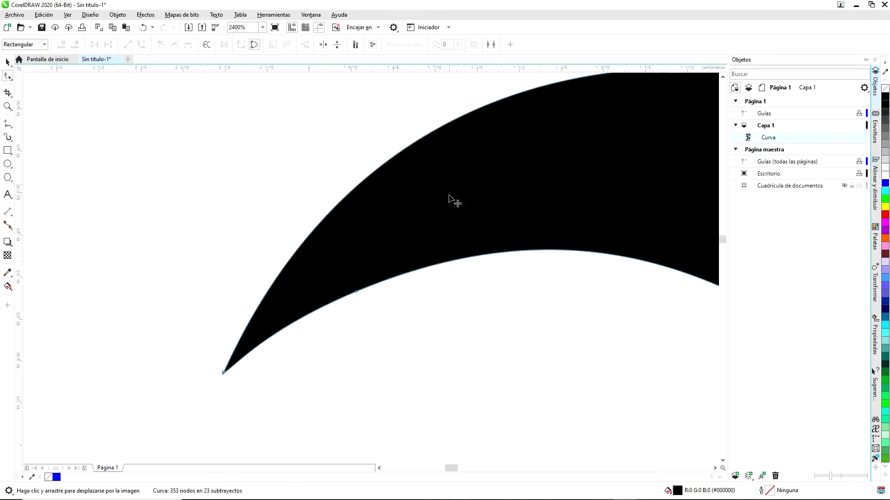
# - Remove the extra node at the tip of the pointed spike on the lower leg and adjust the tip's curve handle
pyautogui.scroll(-3, 453, 199)
pyautogui.moveTo(392, 450); pyautogui.dragTo(302, 126)
pyautogui.moveTo(327, 406); pyautogui.dragTo(459, 141)
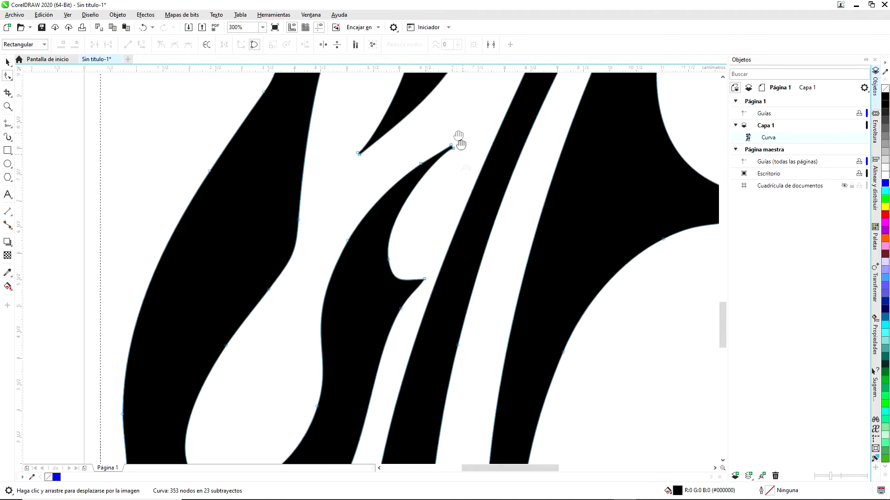
pyautogui.scroll(3, 453, 136)
pyautogui.doubleClick(425, 213)
pyautogui.click(444, 238)
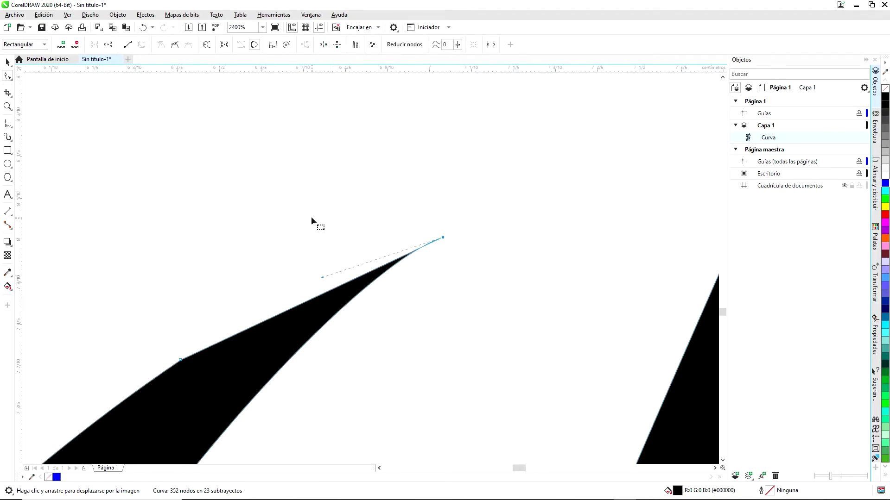
pyautogui.moveTo(322, 277); pyautogui.dragTo(360, 250)
# - Convert the segment along the leg spike's upper edge to a curve and delete the leftover node below its tip
pyautogui.scroll(-1, 447, 227)
pyautogui.click(314, 294)
pyautogui.click(141, 44)
pyautogui.scroll(1, 432, 233)
pyautogui.doubleClick(195, 354)
pyautogui.scroll(-4, 399, 272)
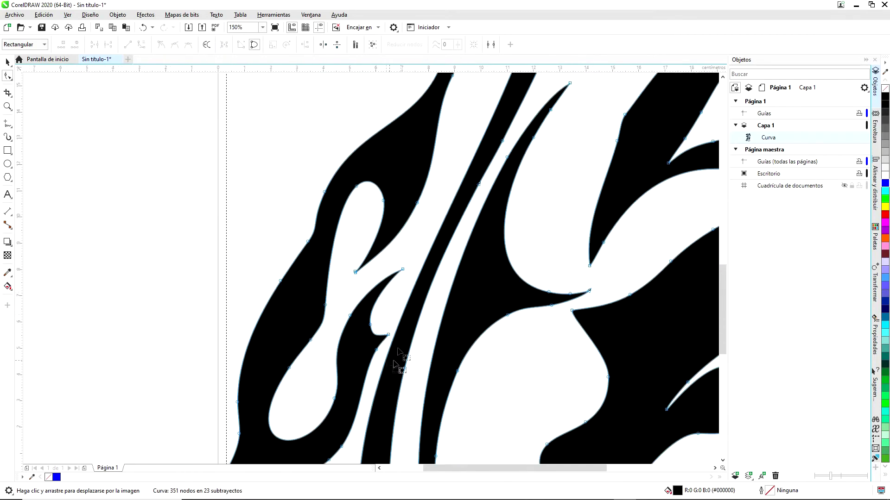
# - Remove a redundant node from the lower leg's inner outline and select all the nodes of the curve
pyautogui.moveTo(387, 364); pyautogui.dragTo(313, 189)
pyautogui.scroll(1, 257, 281)
pyautogui.doubleClick(258, 291)
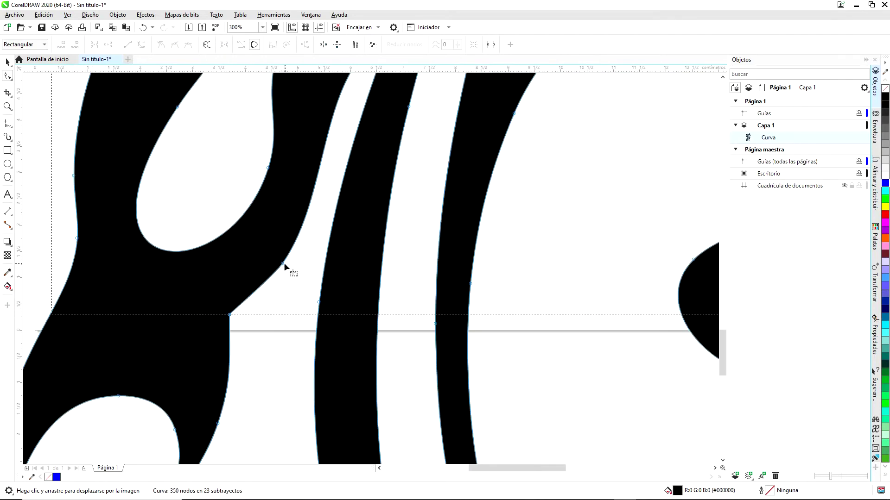
pyautogui.scroll(-1, 285, 265)
pyautogui.scroll(2, 307, 250)
pyautogui.click(299, 267)
pyautogui.click(374, 44)
# - Remove a surplus node near the end of the thin stripe inside the tail's curve and undo the last node edit
pyautogui.scroll(-3, 403, 199)
pyautogui.scroll(1, 369, 314)
pyautogui.moveTo(502, 382); pyautogui.dragTo(314, 304)
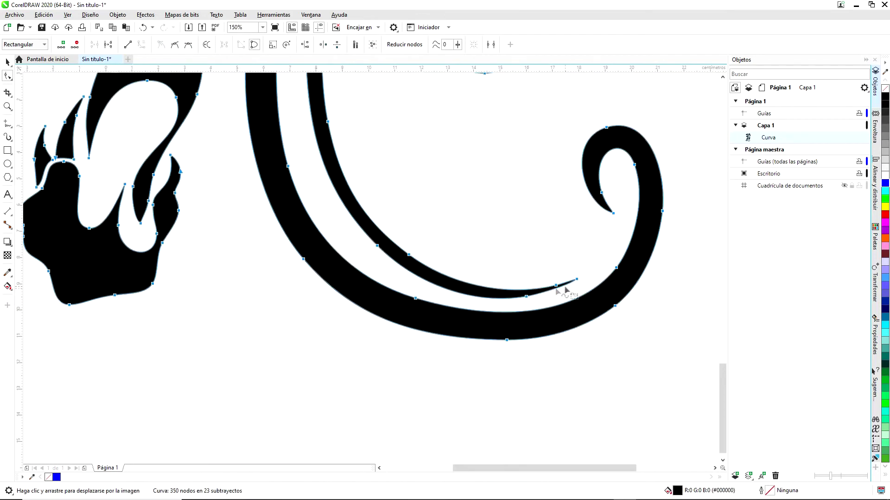
pyautogui.scroll(2, 579, 280)
pyautogui.doubleClick(496, 303)
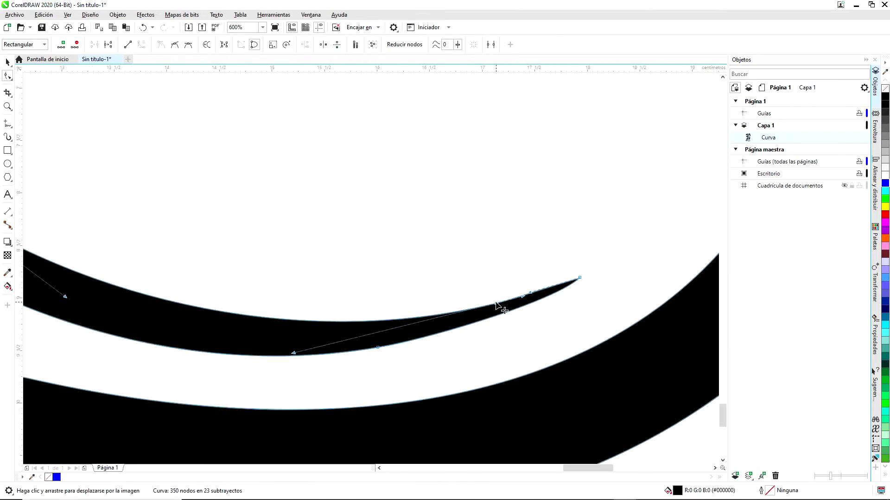
pyautogui.hotkey('ctrl', 'z')
pyautogui.scroll(-3, 407, 232)
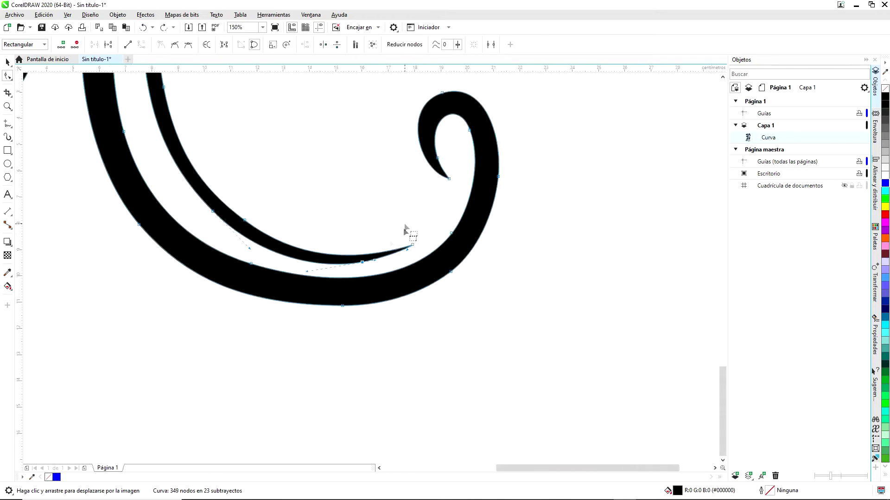
# - Remove the redundant nodes near the tip of the thin stripe inside the tail and on the inner edge of the tail's curl
pyautogui.scroll(2, 343, 253)
pyautogui.click(296, 217)
pyautogui.doubleClick(296, 218)
pyautogui.scroll(-1, 398, 284)
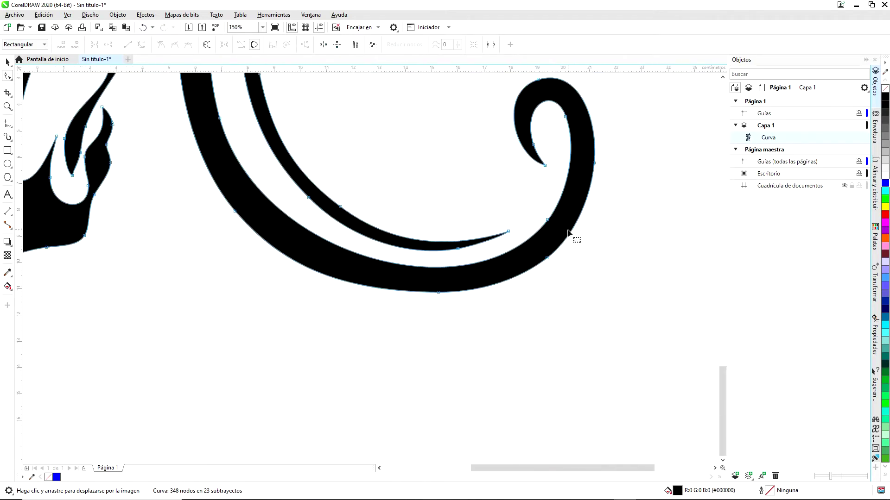
pyautogui.doubleClick(548, 221)
pyautogui.scroll(-3, 445, 298)
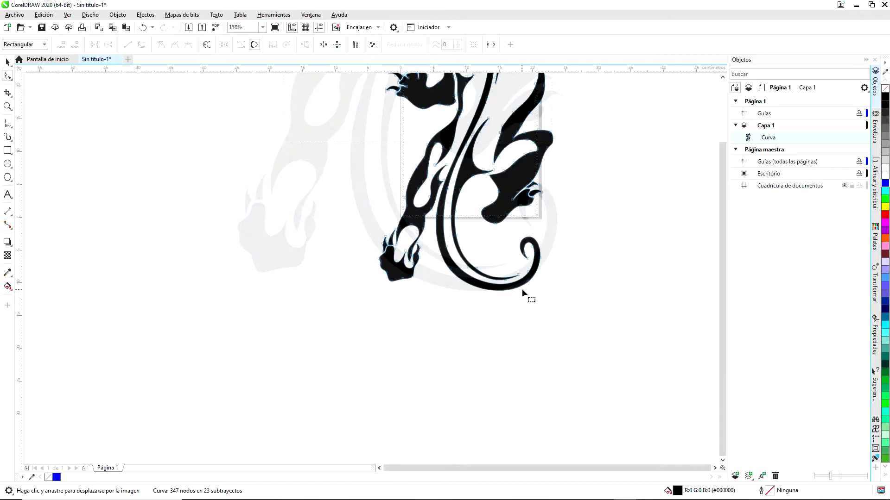
# - Delete the stray subpaths at the tips of the narrow white gaps between the toes of the raised paw
pyautogui.scroll(7, 451, 100)
pyautogui.doubleClick(454, 289)
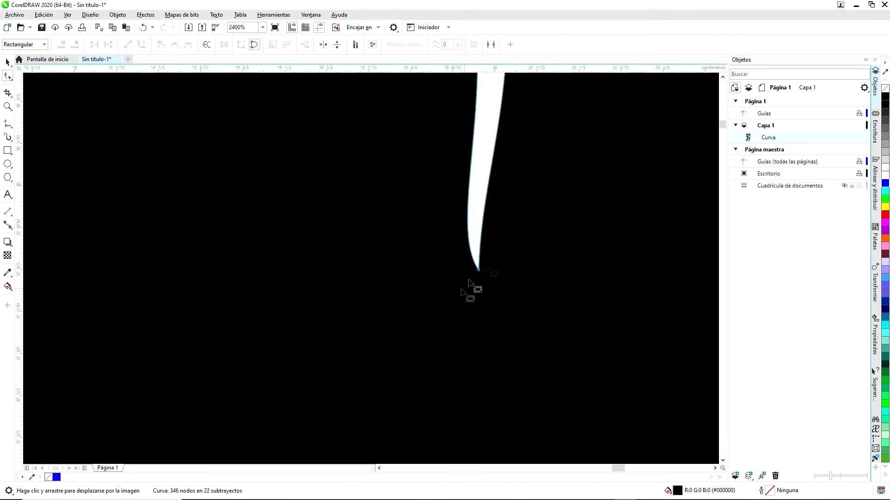
pyautogui.scroll(-5, 470, 289)
pyautogui.scroll(5, 301, 292)
pyautogui.doubleClick(248, 290)
# - Try to delete the stray sliver at the tip of the raised paw's lowest toe gap and undo the deletion
pyautogui.scroll(-5, 379, 252)
pyautogui.scroll(6, 373, 290)
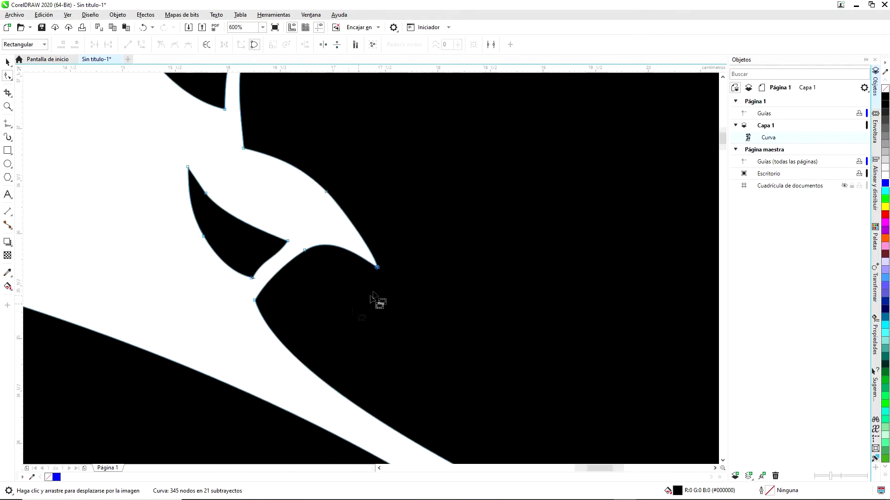
pyautogui.doubleClick(370, 255)
pyautogui.scroll(-6, 389, 260)
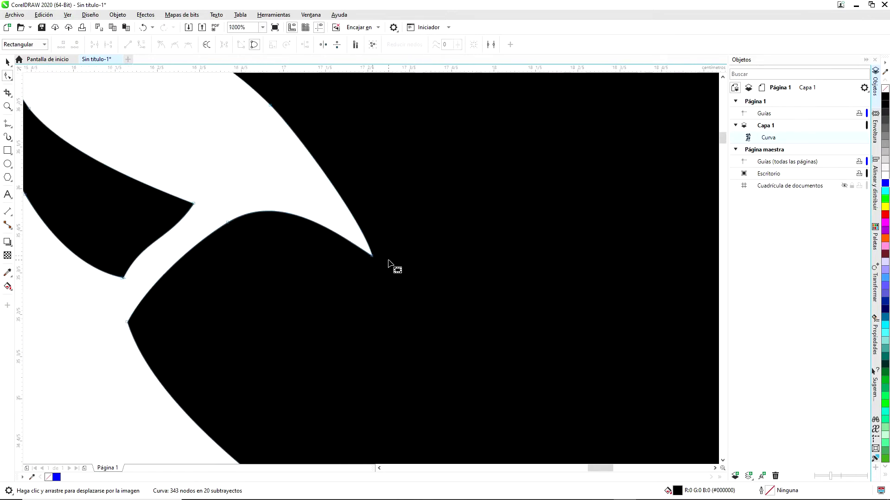
pyautogui.scroll(-4, 238, 287)
pyautogui.scroll(3, 324, 248)
pyautogui.scroll(-4, 329, 259)
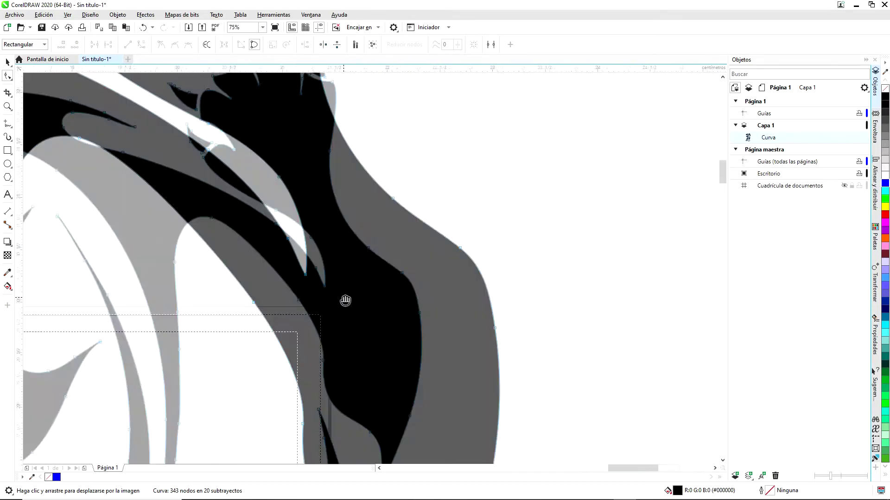
pyautogui.scroll(3, 345, 301)
pyautogui.scroll(-3, 415, 369)
pyautogui.scroll(3, 380, 297)
pyautogui.hotkey('ctrl', 'z')
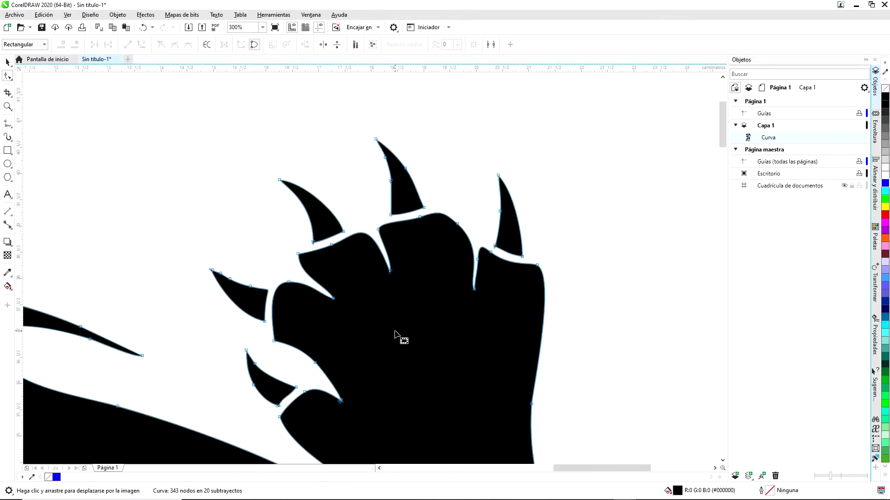
# - Delete the tiny stray subpath extending from the tip of the raised paw's lowest toe gap
pyautogui.scroll(4, 341, 410)
pyautogui.scroll(-4, 375, 378)
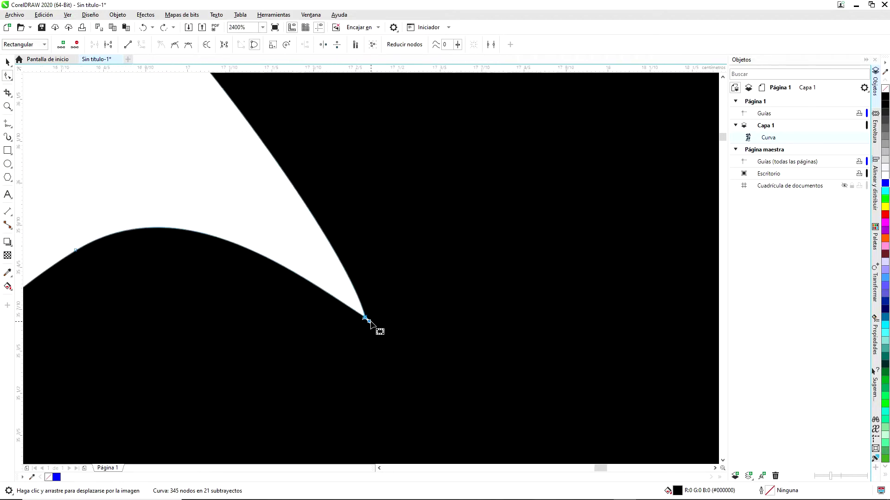
pyautogui.scroll(8, 375, 323)
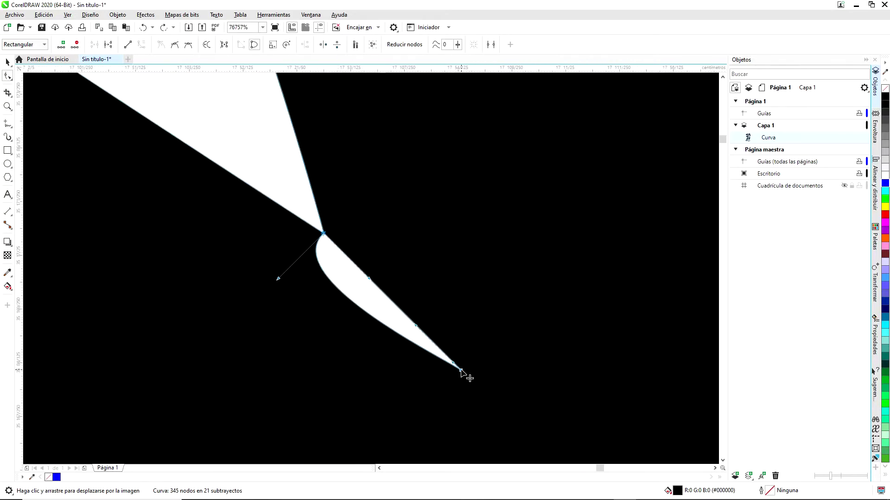
pyautogui.doubleClick(461, 370)
pyautogui.press('Delete')
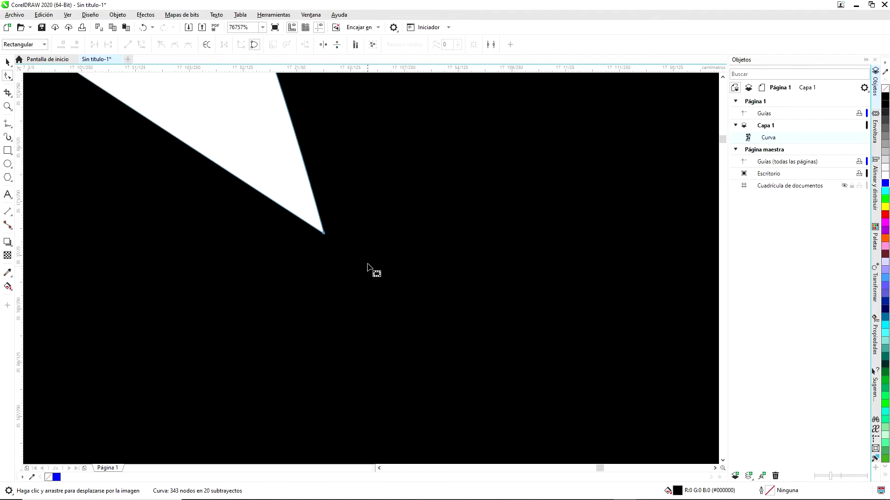
pyautogui.scroll(-4, 376, 278)
pyautogui.scroll(-2, 379, 303)
pyautogui.scroll(4, 230, 203)
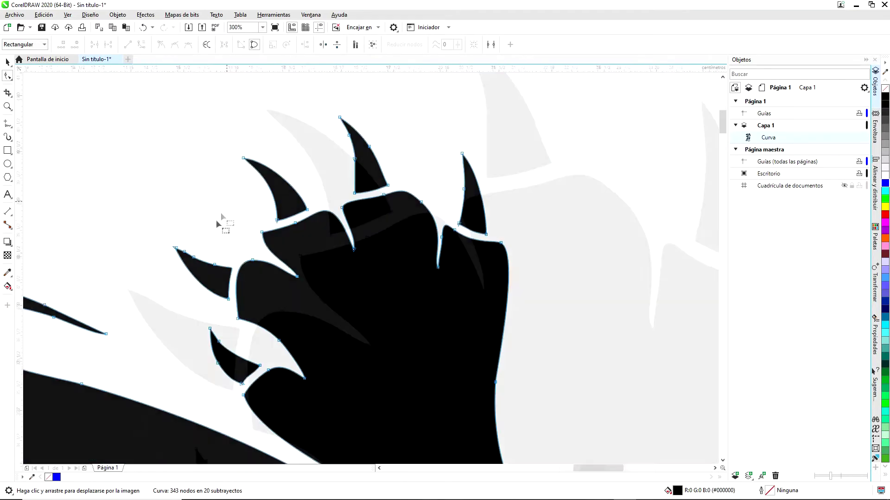
# - Remove the redundant nodes from the claws and toes of the raised paw and adjust a curve handle there
pyautogui.scroll(-2, 80, 373)
pyautogui.scroll(2, 185, 399)
pyautogui.doubleClick(168, 378)
pyautogui.scroll(1, 186, 395)
pyautogui.moveTo(142, 356); pyautogui.dragTo(137, 365)
pyautogui.doubleClick(222, 402)
pyautogui.scroll(-4, 260, 395)
pyautogui.scroll(2, 413, 331)
pyautogui.doubleClick(313, 302)
pyautogui.scroll(-1, 370, 321)
pyautogui.scroll(2, 417, 371)
pyautogui.scroll(-3, 364, 201)
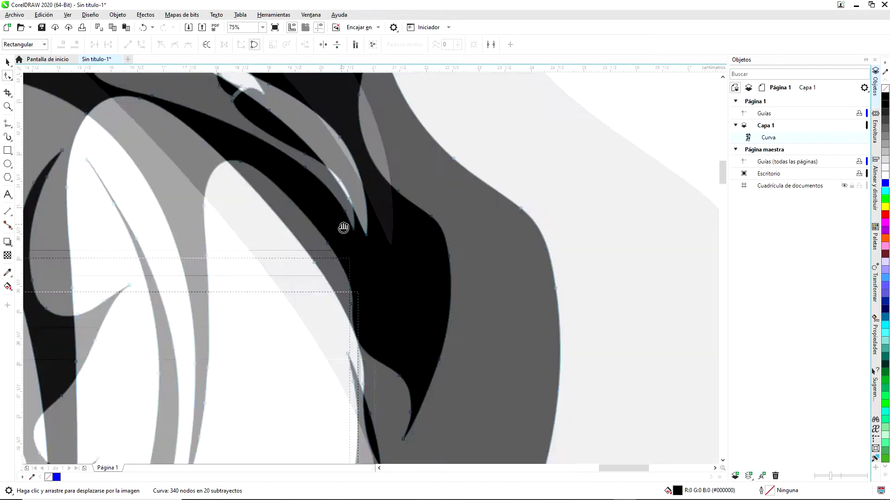
# - Remove the redundant nodes from the eye's outline and reshape its upper edge with the corner node's curve handle
pyautogui.scroll(4, 288, 233)
pyautogui.doubleClick(211, 208)
pyautogui.scroll(-1, 267, 187)
pyautogui.doubleClick(308, 154)
pyautogui.click(426, 124)
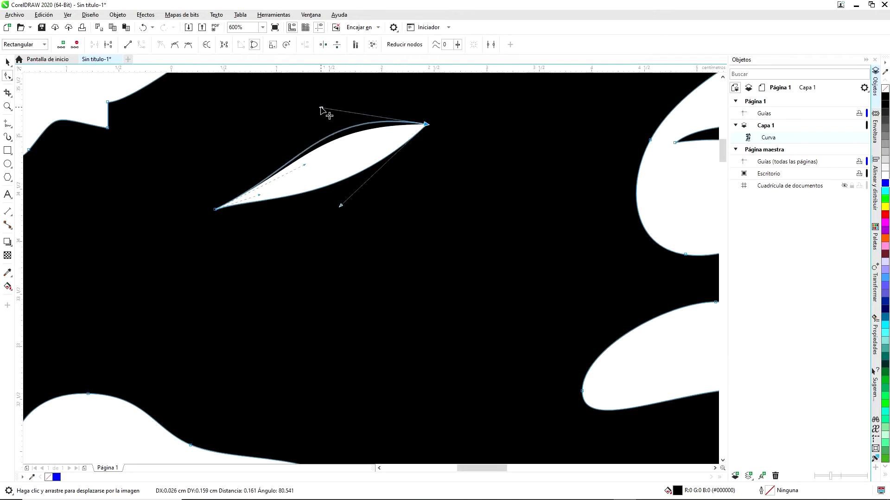
# - Remove the extra nodes from the rear upper fang's edge and tip and smooth its sides with the curve handles
pyautogui.scroll(-3, 319, 116)
pyautogui.scroll(4, 283, 297)
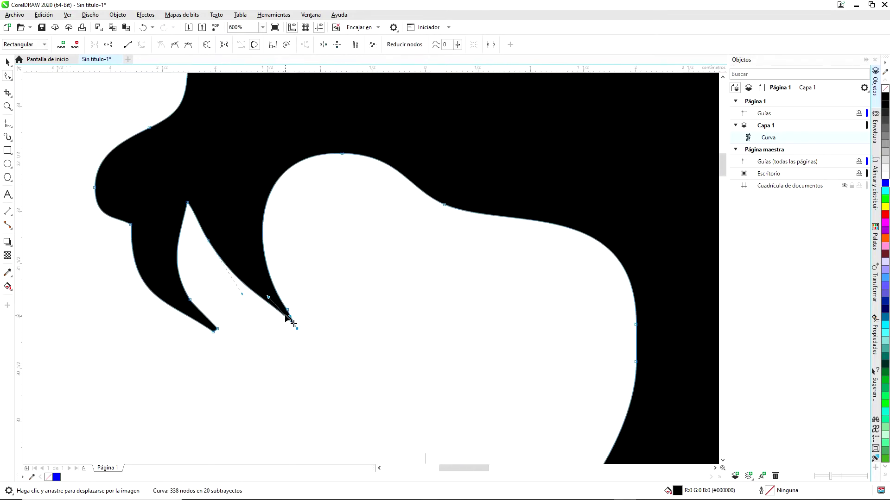
pyautogui.scroll(1, 278, 296)
pyautogui.doubleClick(155, 194)
pyautogui.click(90, 90)
pyautogui.moveTo(179, 212); pyautogui.dragTo(132, 203)
pyautogui.doubleClick(290, 305)
pyautogui.scroll(-2, 324, 358)
pyautogui.scroll(2, 279, 356)
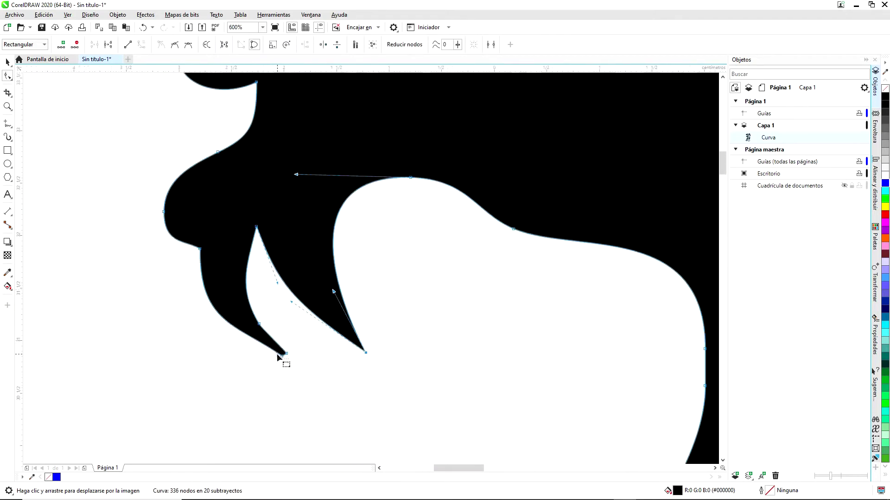
# - Remove the surplus nodes from the front upper fang and reshape its edges with the curve handles
pyautogui.doubleClick(284, 357)
pyautogui.moveTo(254, 378); pyautogui.dragTo(192, 343)
pyautogui.doubleClick(238, 291)
pyautogui.click(233, 97)
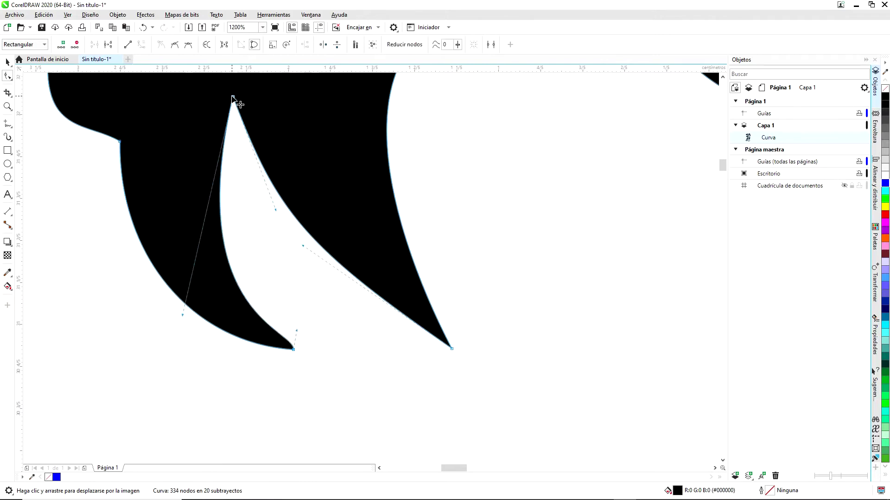
pyautogui.moveTo(183, 312); pyautogui.dragTo(163, 277)
pyautogui.scroll(-5, 361, 263)
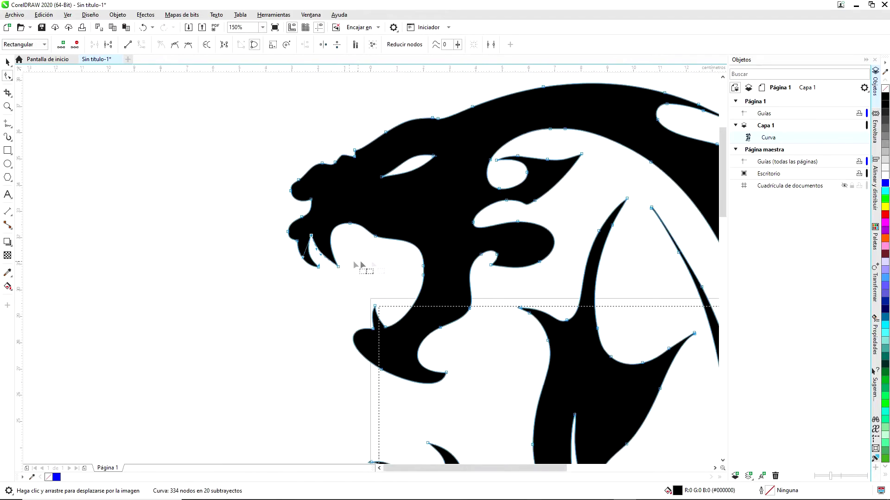
# - Remove the redundant nodes from the tip and upper edges of the long thin stripe running down the body
pyautogui.scroll(6, 464, 241)
pyautogui.doubleClick(323, 215)
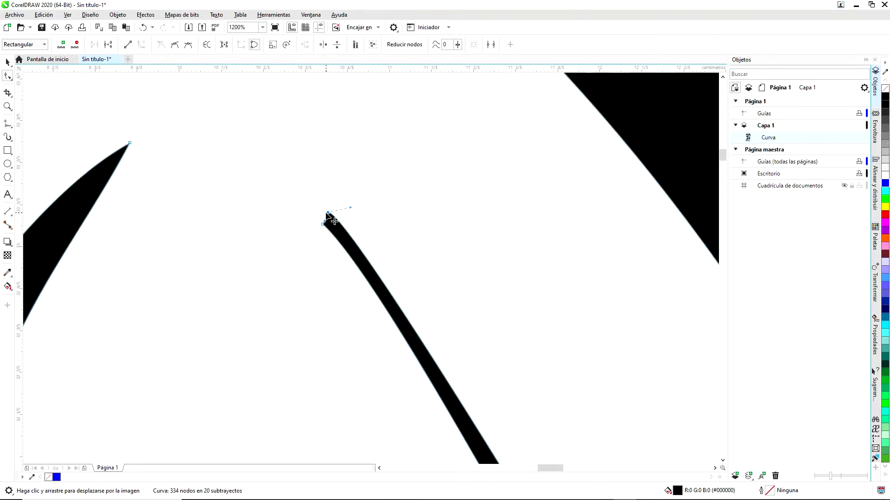
pyautogui.scroll(-5, 468, 308)
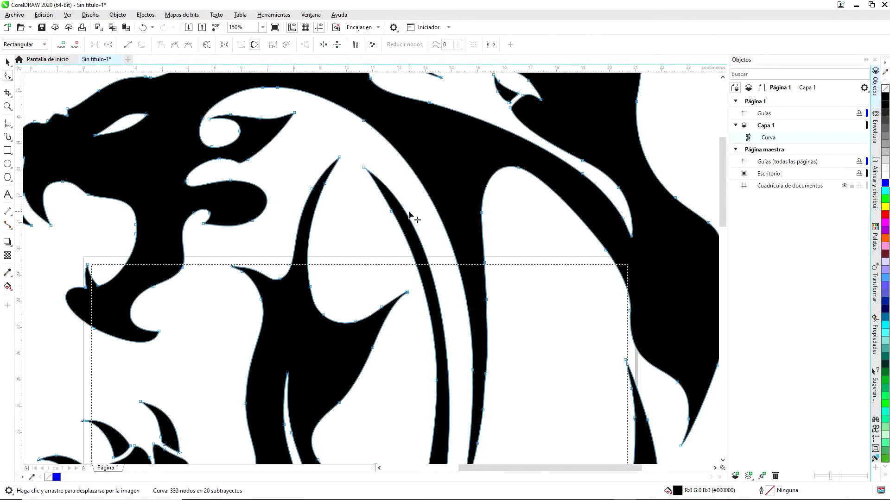
pyautogui.scroll(4, 397, 185)
pyautogui.doubleClick(293, 150)
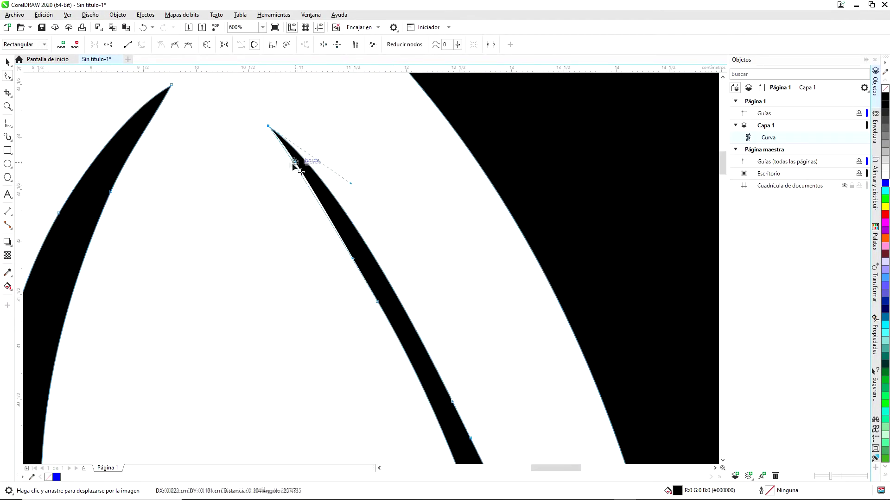
pyautogui.scroll(-3, 381, 304)
pyautogui.doubleClick(380, 178)
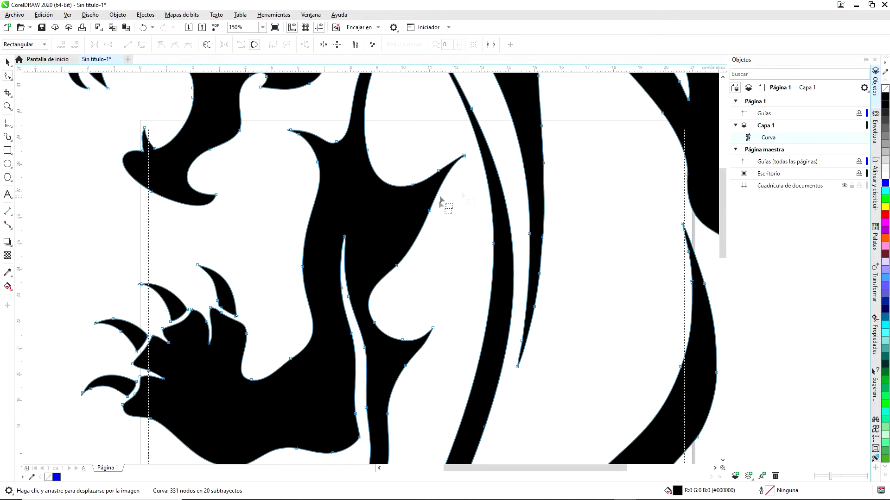
# - Remove the redundant nodes from the tall pointed spike above the front leg and smooth its edges with the curve handles
pyautogui.moveTo(417, 211); pyautogui.dragTo(431, 303)
pyautogui.doubleClick(397, 139)
pyautogui.doubleClick(385, 152)
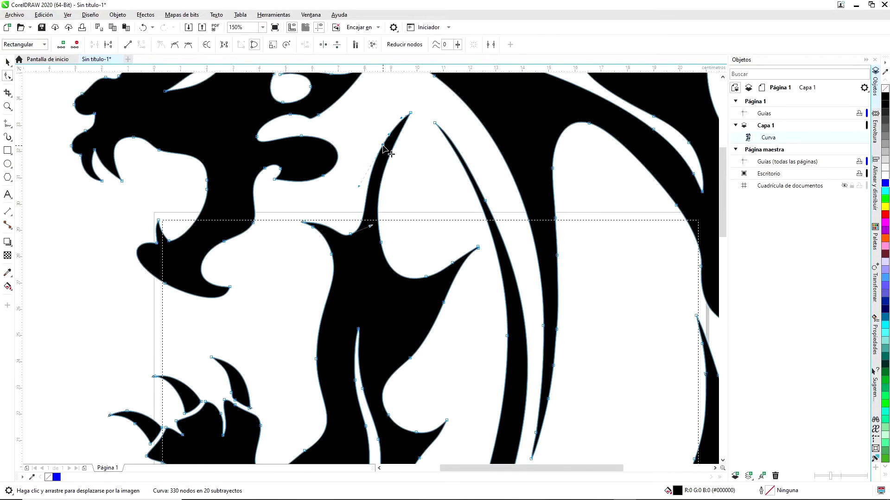
pyautogui.moveTo(407, 120); pyautogui.dragTo(360, 145)
pyautogui.moveTo(360, 145); pyautogui.dragTo(402, 185)
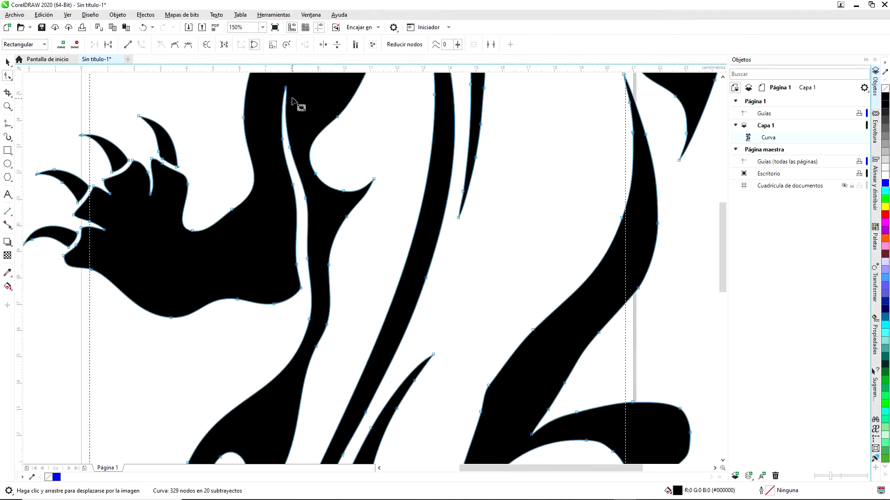
pyautogui.scroll(-2, 378, 311)
pyautogui.doubleClick(355, 236)
pyautogui.scroll(-1, 390, 185)
pyautogui.scroll(2, 450, 317)
pyautogui.scroll(-3, 435, 287)
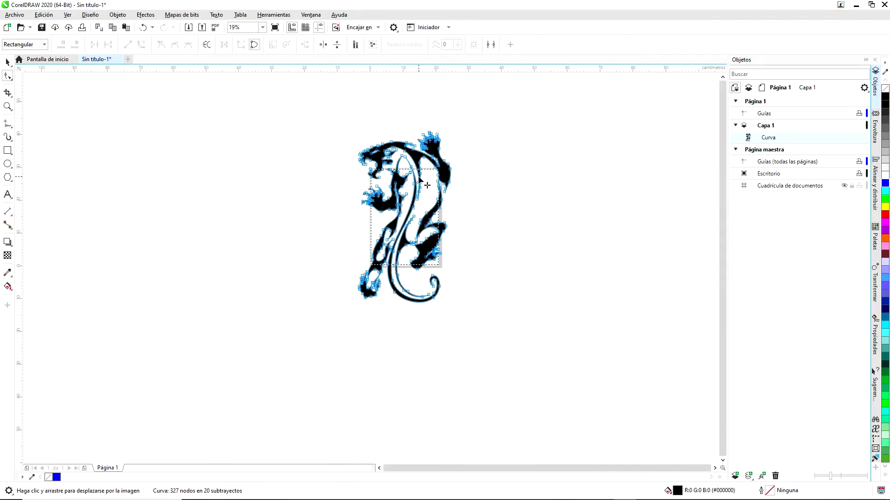
# - Try to remove a node from the panther's body outline and undo the edit
pyautogui.press('F4')
pyautogui.scroll(3, 280, 419)
pyautogui.scroll(-4, 467, 325)
pyautogui.scroll(2, 467, 324)
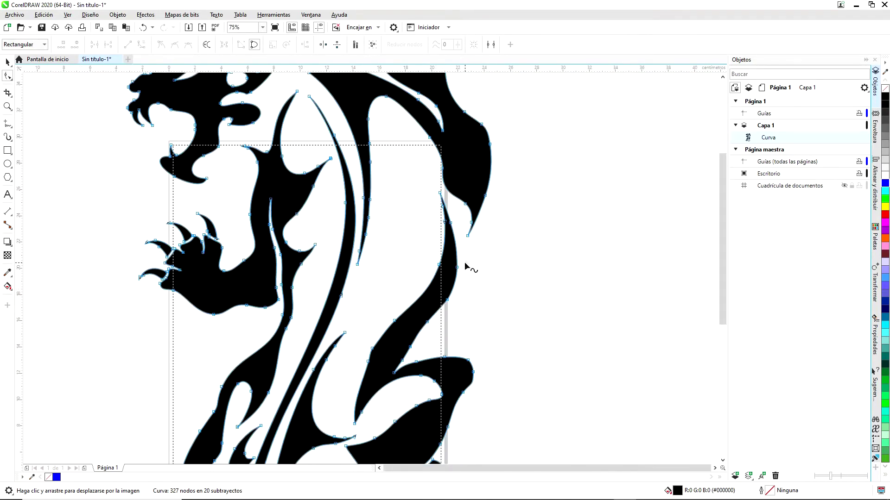
pyautogui.scroll(4, 471, 232)
pyautogui.doubleClick(474, 240)
pyautogui.click(451, 166)
pyautogui.click(142, 28)
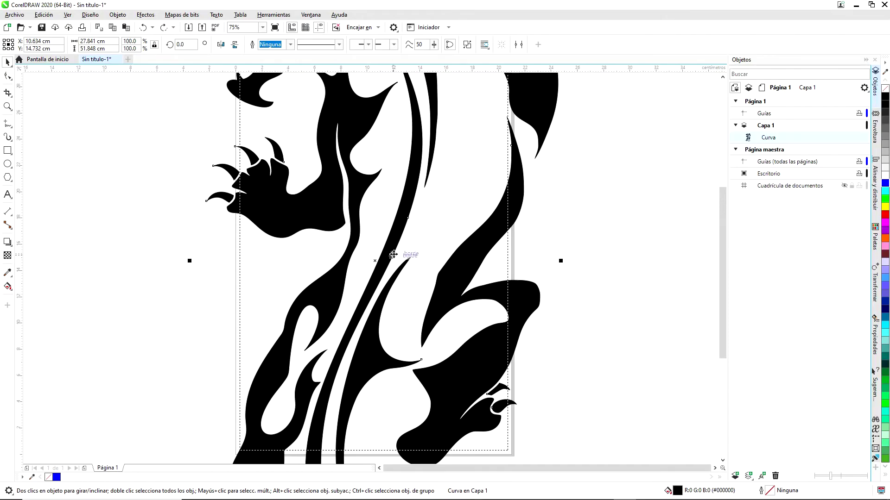
# - Resume node editing and move the node midway along the long body stripe's right edge slightly inward and down
pyautogui.scroll(-1, 461, 226)
pyautogui.scroll(2, 456, 199)
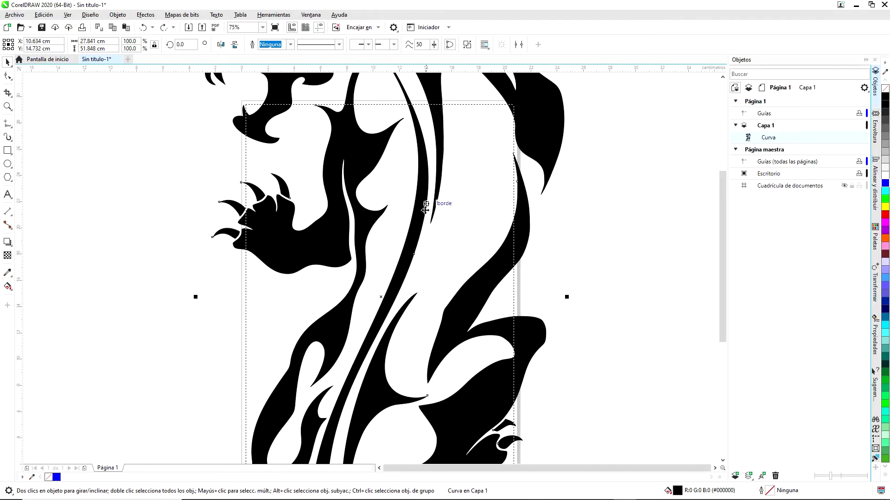
pyautogui.press('space')
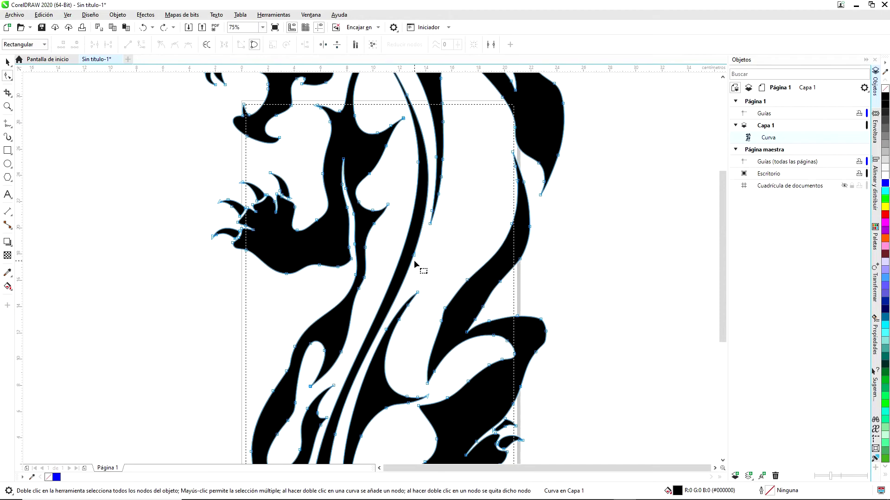
pyautogui.moveTo(413, 259); pyautogui.dragTo(409, 265)
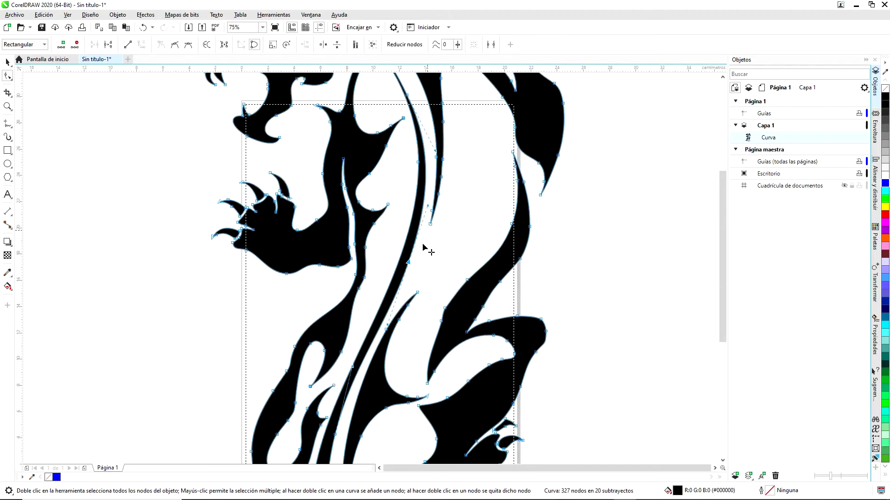
# - Examine the long stripes, legs and tail for uneven curves and remaining redundant nodes
pyautogui.scroll(1, 417, 255)
pyautogui.scroll(-1, 433, 209)
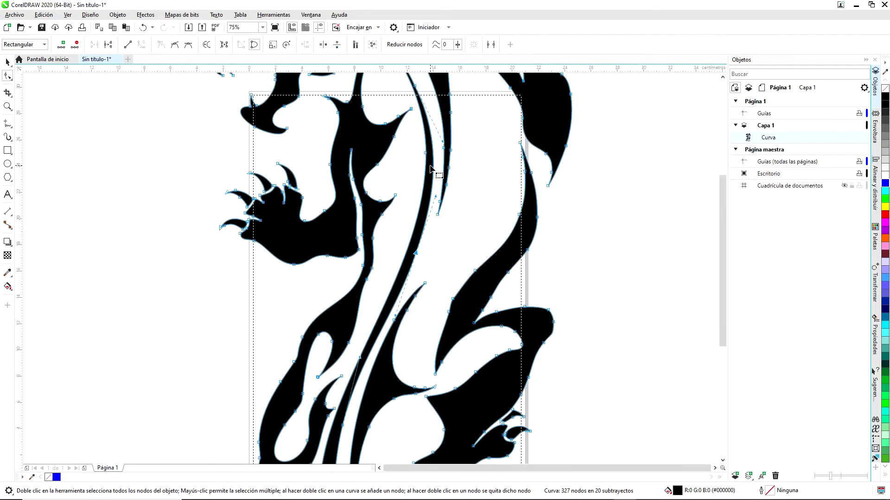
pyautogui.scroll(-2, 405, 271)
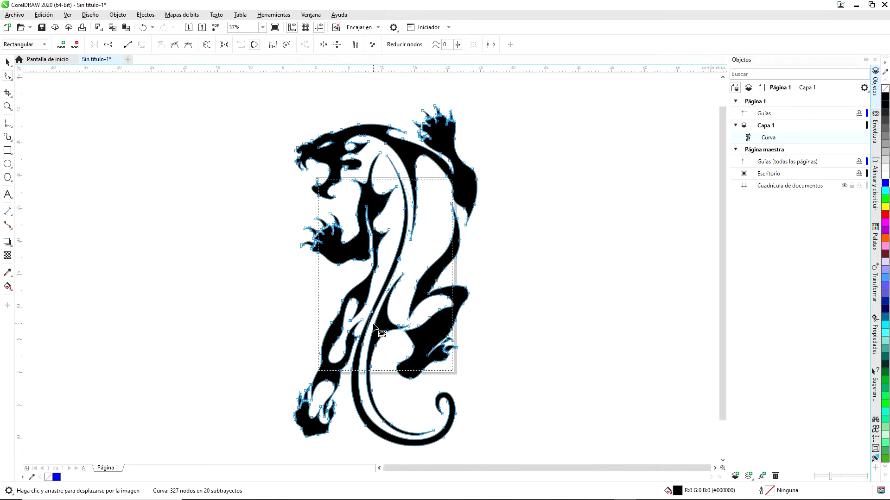
pyautogui.scroll(2, 375, 306)
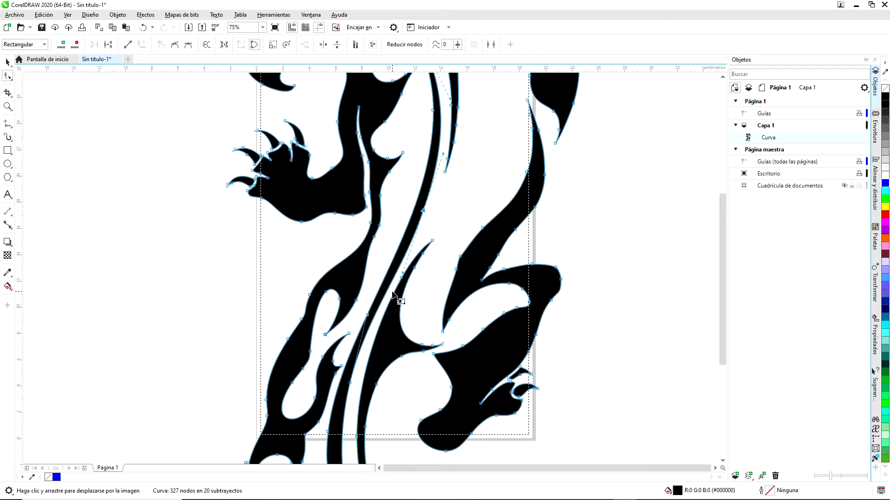
pyautogui.scroll(-2, 401, 258)
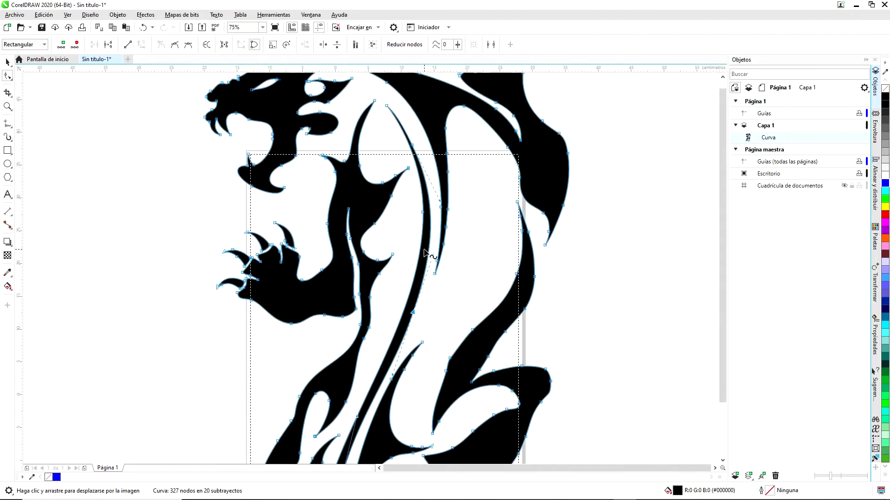
pyautogui.scroll(2, 426, 182)
pyautogui.scroll(2, 413, 183)
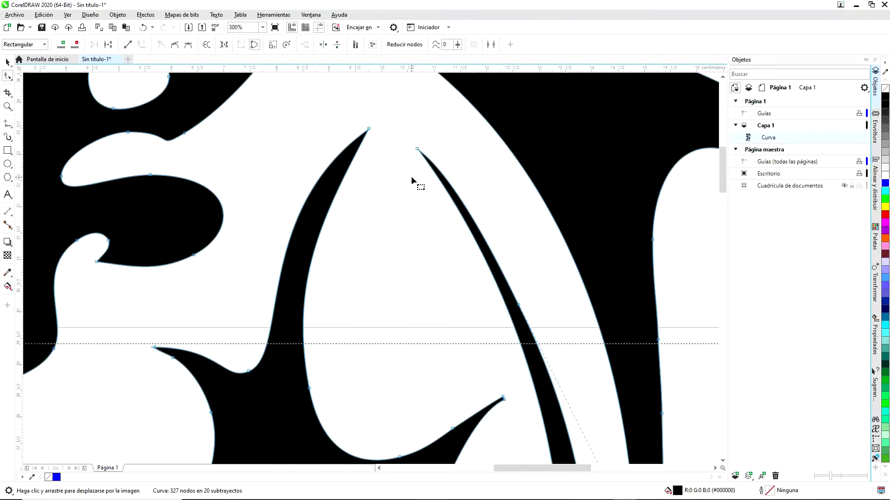
pyautogui.scroll(-2, 413, 182)
pyautogui.scroll(2, 462, 345)
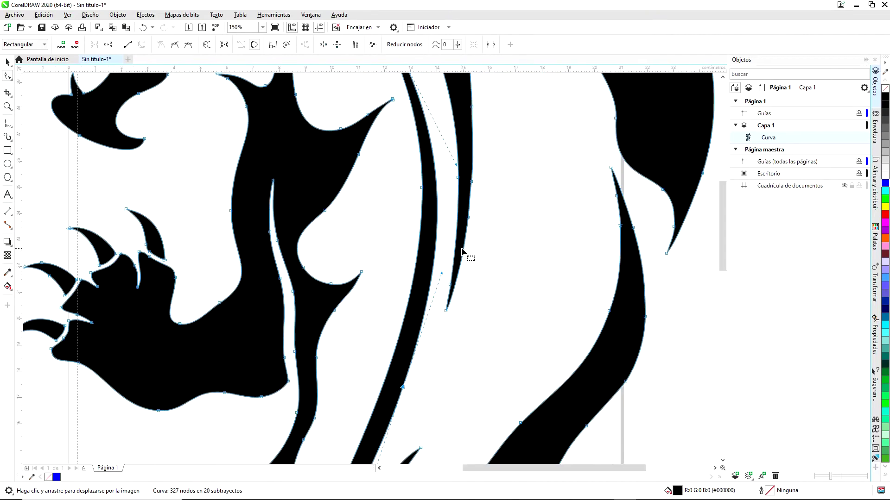
# - Remove the redundant nodes along the right edge of the pointed stripe that hangs beside the long body stripe
pyautogui.doubleClick(462, 251)
pyautogui.click(468, 217)
pyautogui.doubleClick(468, 217)
pyautogui.doubleClick(471, 182)
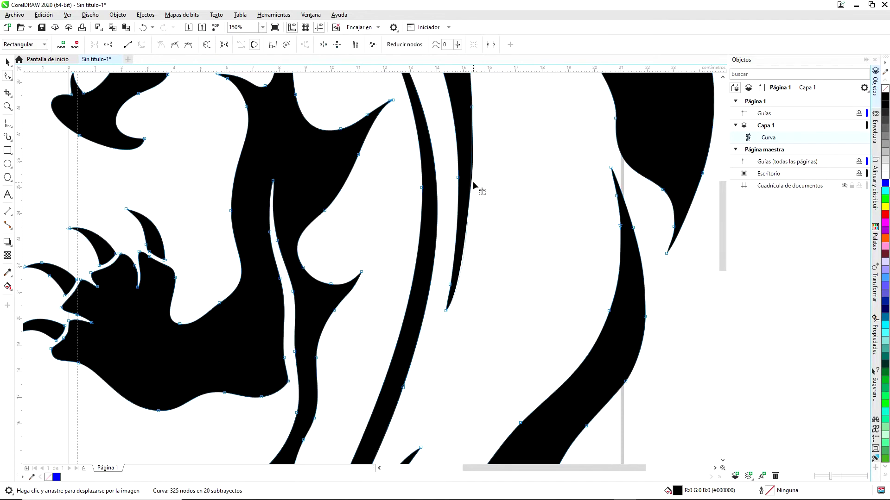
# - Adjust the lower tip's curve handle on the pointed stripe beside the long body stripe and delete the redundant nodes along its right edge
pyautogui.click(446, 311)
pyautogui.moveTo(471, 282); pyautogui.dragTo(475, 251)
pyautogui.scroll(-2, 492, 250)
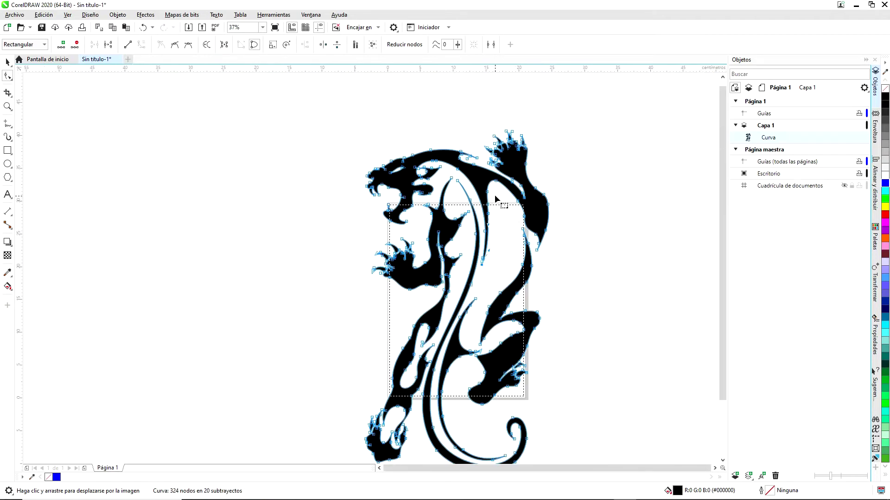
pyautogui.scroll(1, 502, 199)
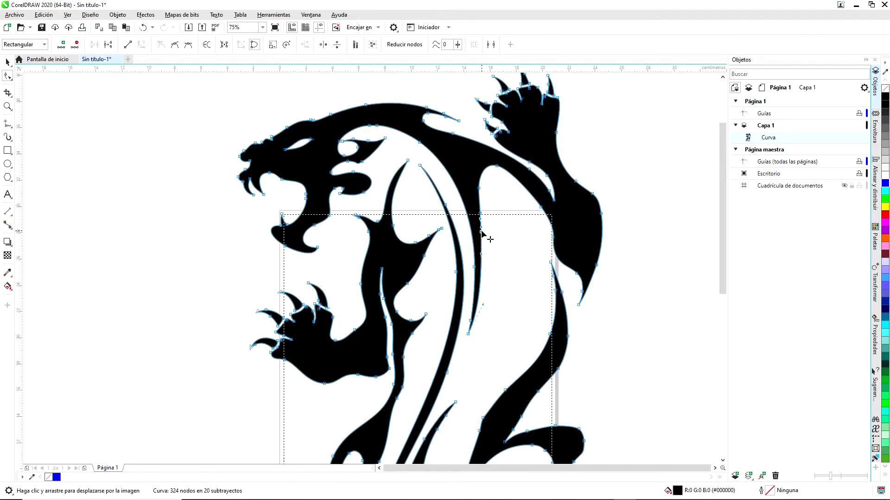
pyautogui.press('Delete')
pyautogui.click(481, 215)
pyautogui.press('Delete')
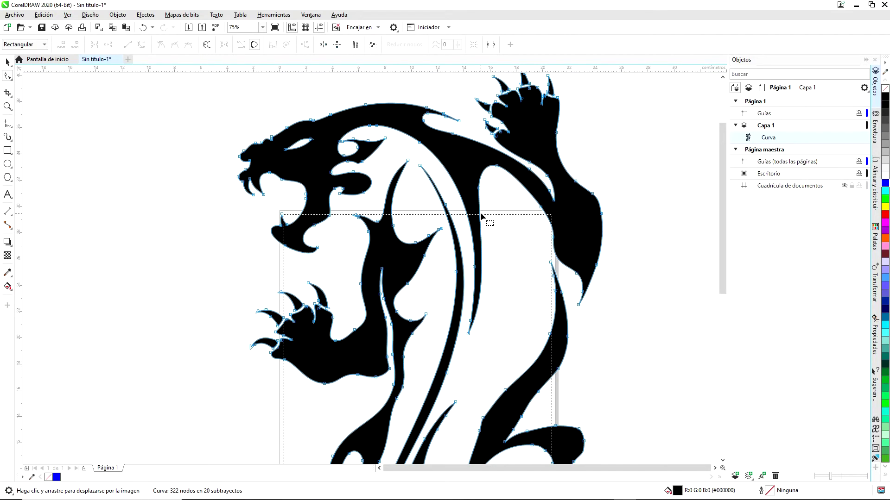
# - Pull the lower handle of the node at the top of that stripe's right edge slightly outward and down to smooth the curve
pyautogui.click(480, 190)
pyautogui.scroll(2, 485, 205)
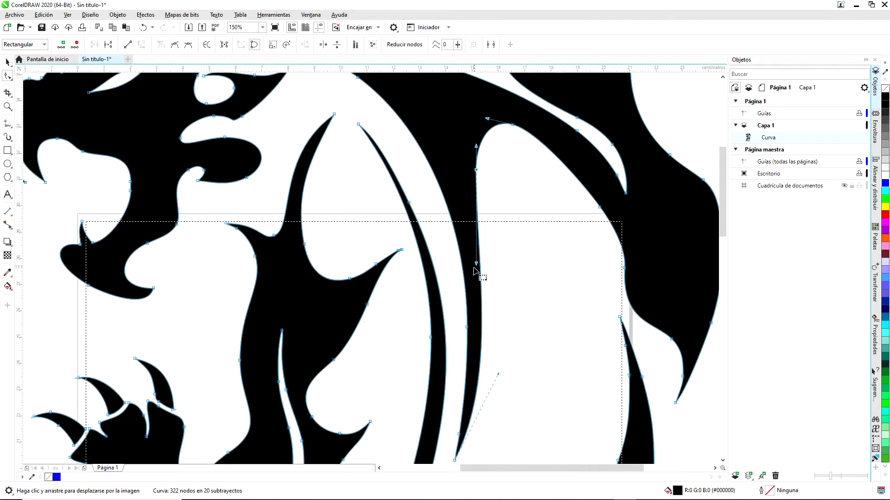
pyautogui.moveTo(476, 265); pyautogui.dragTo(487, 273)
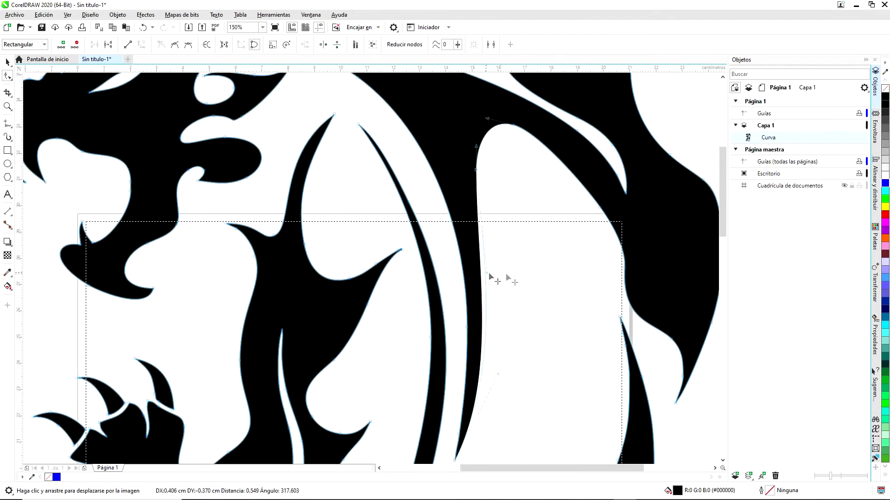
# - Export only the selected panther curve in SVG format to the SVG folder, with the file name Pa
pyautogui.scroll(-4, 507, 273)
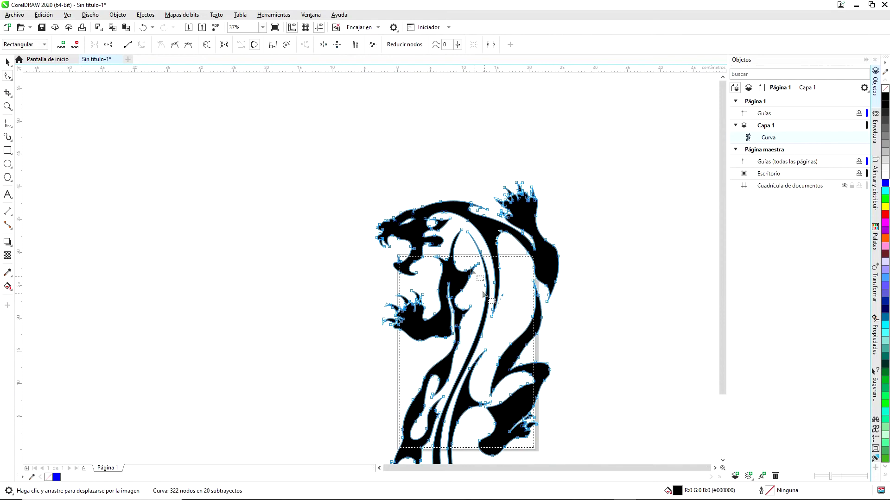
pyautogui.moveTo(482, 274); pyautogui.dragTo(338, 157)
pyautogui.moveTo(413, 211); pyautogui.dragTo(524, 274)
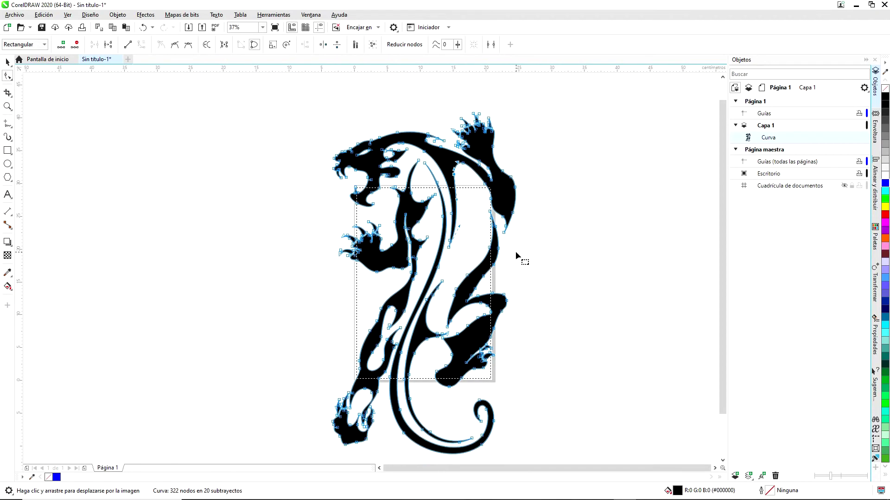
pyautogui.scroll(1, 516, 252)
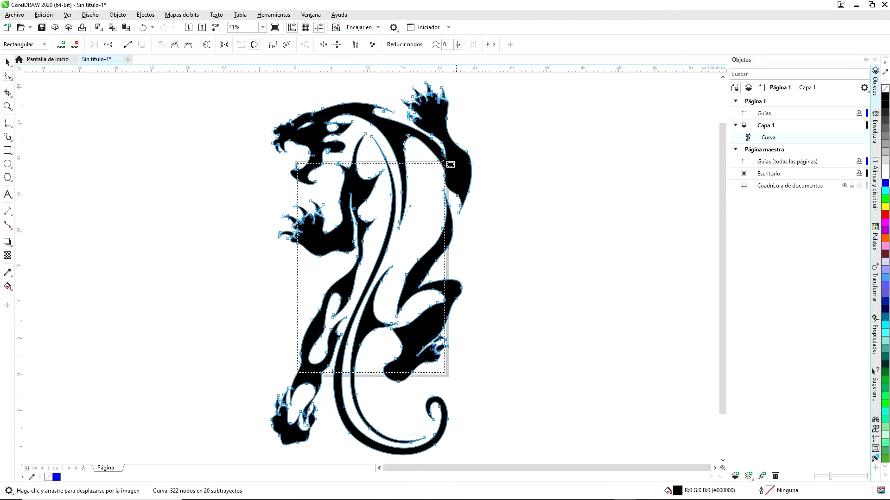
pyautogui.click(202, 28)
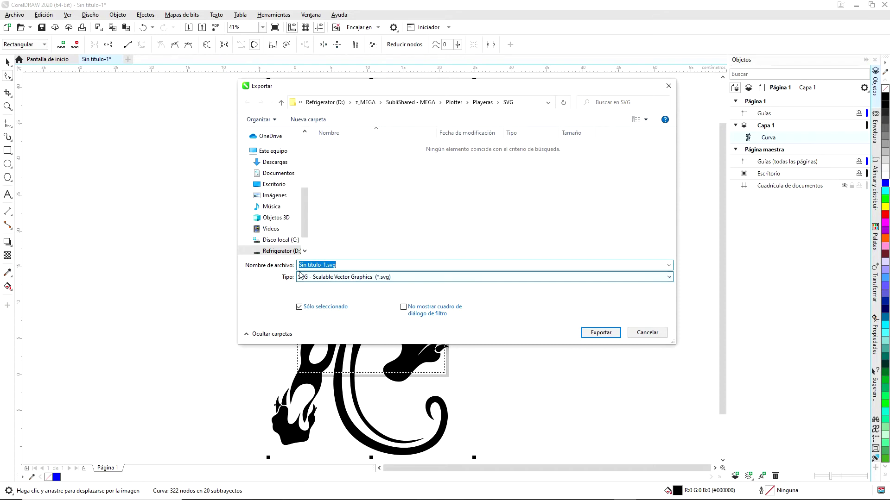
pyautogui.click(326, 265)
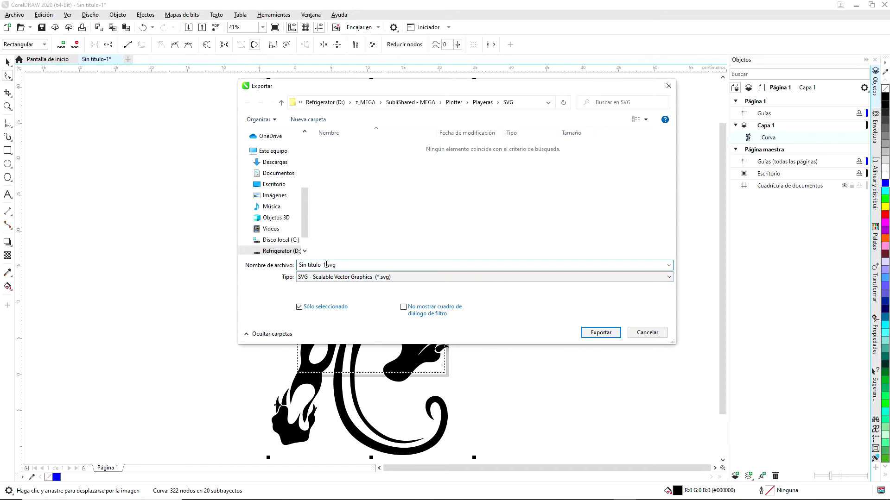
pyautogui.moveTo(325, 265); pyautogui.dragTo(287, 270)
pyautogui.write('Pantera Trival')
pyautogui.click(600, 333)
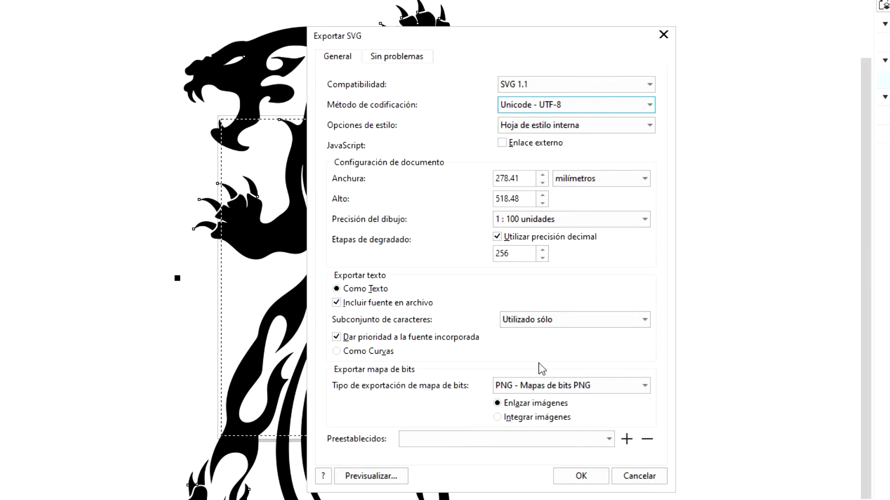
# - Check the SVG export's issues and general settings, and complete it with SVG 1.1 compatibility, Unicode UTF-8 encoding and millimetre units
pyautogui.click(409, 60)
pyautogui.click(330, 57)
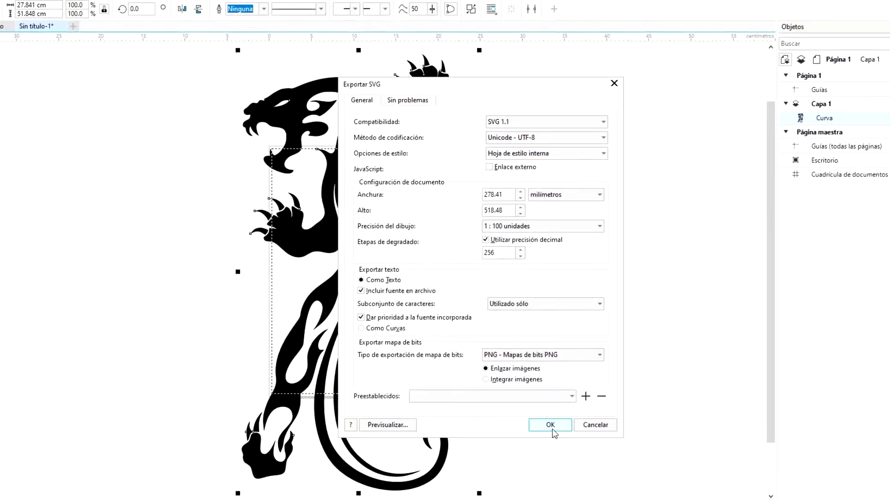
pyautogui.click(542, 413)
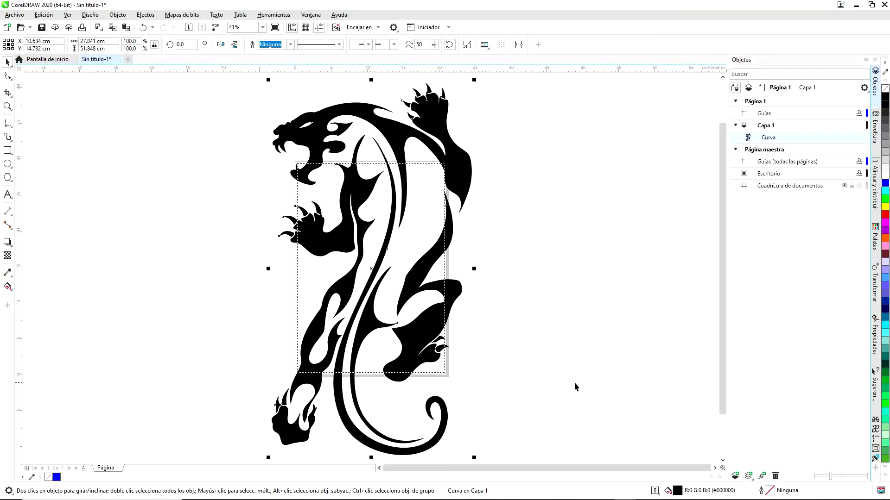